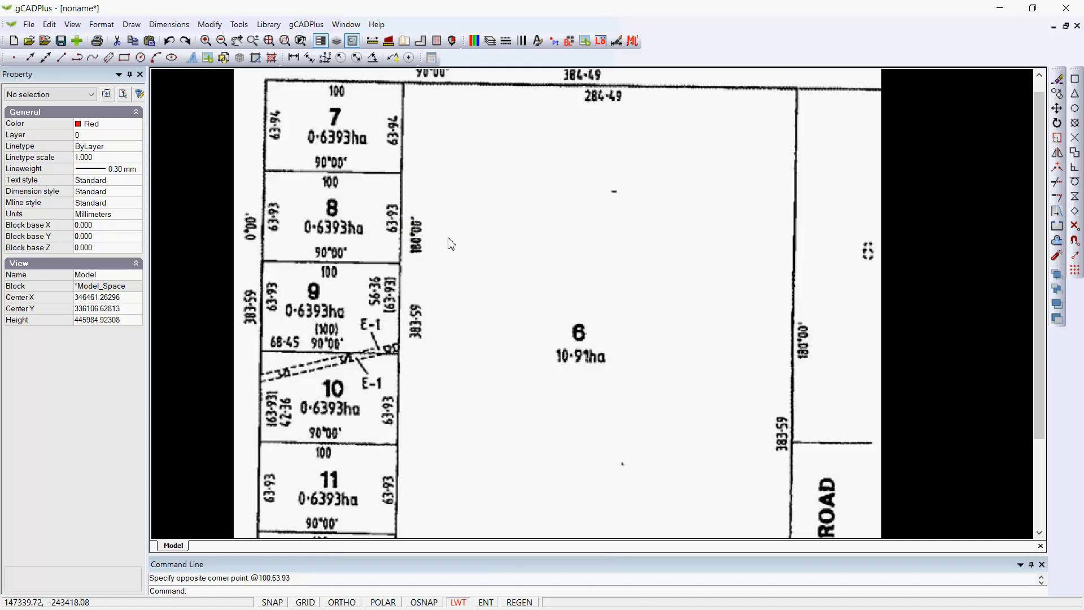
# - Draw a horizontal 100000 mm line in the empty area beside the survey plan, using polar tracking
pyautogui.scroll(-2, 451, 243)
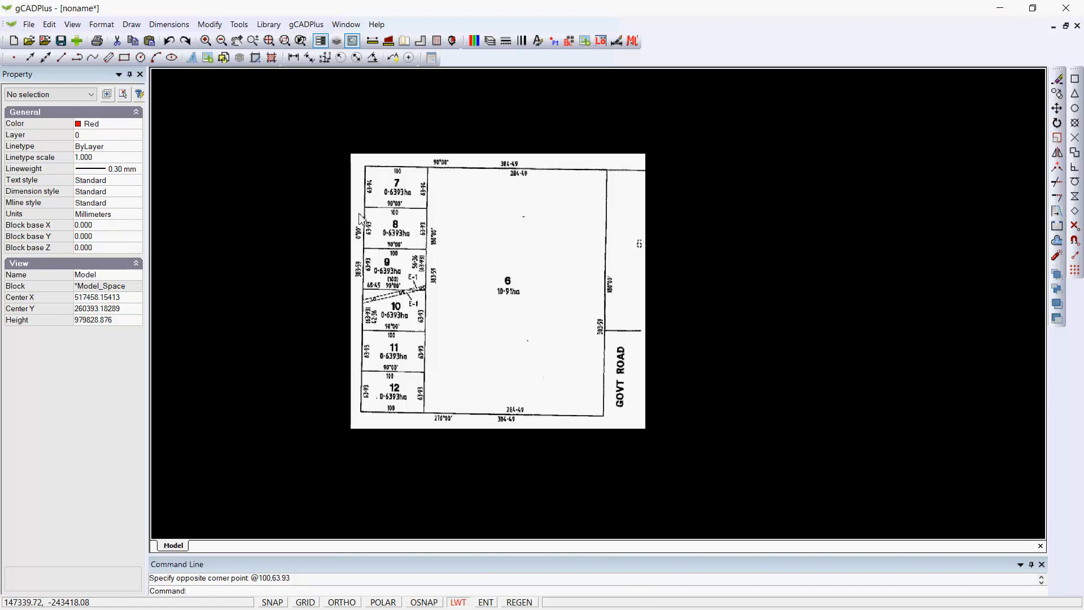
pyautogui.click(132, 25)
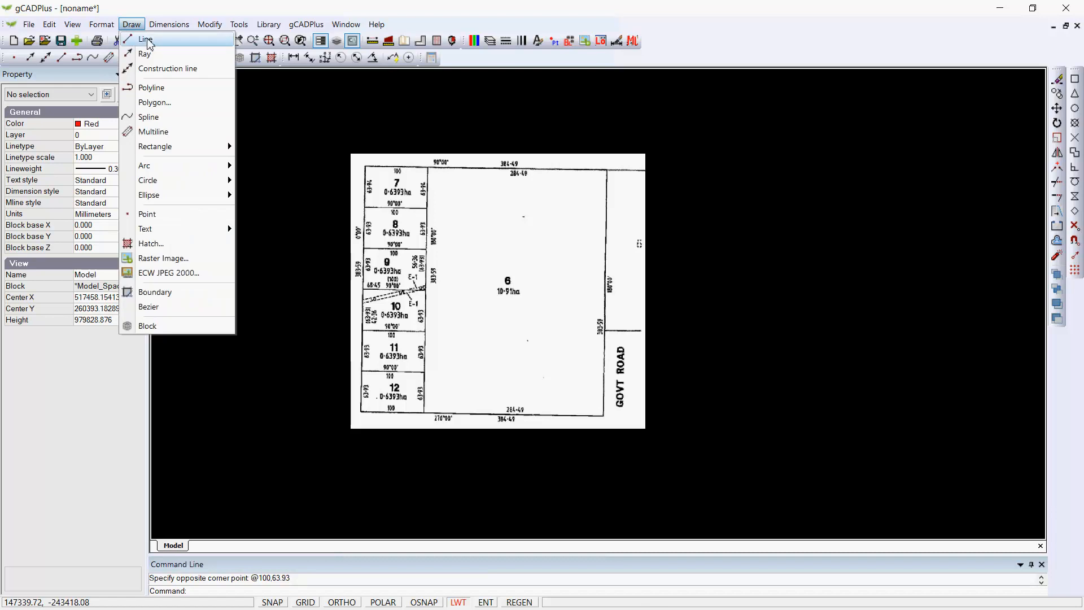
pyautogui.click(146, 39)
pyautogui.click(725, 379)
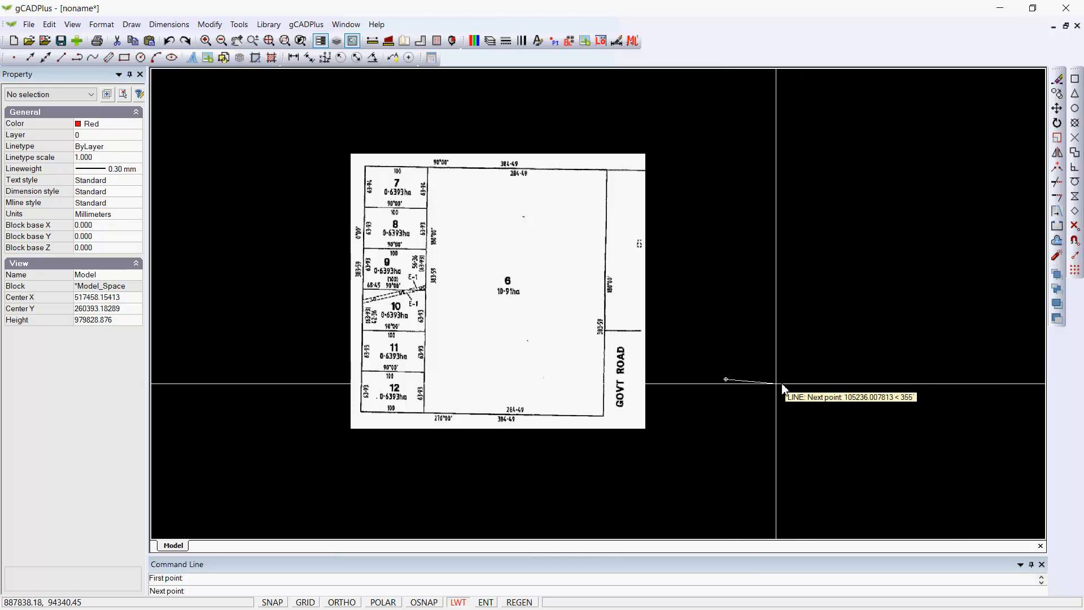
pyautogui.click(383, 602)
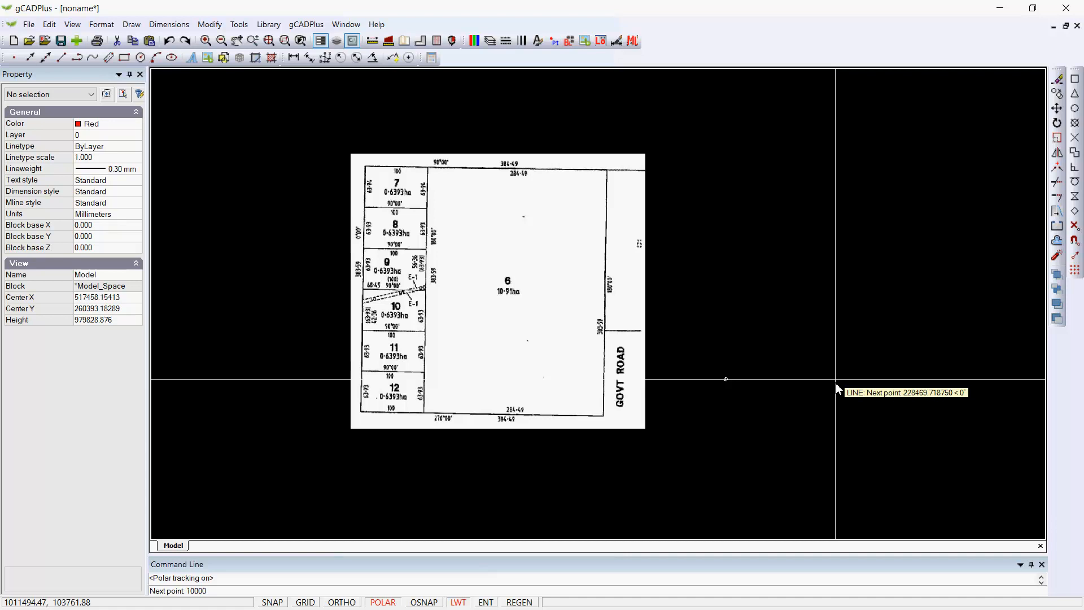
pyautogui.press('Return')
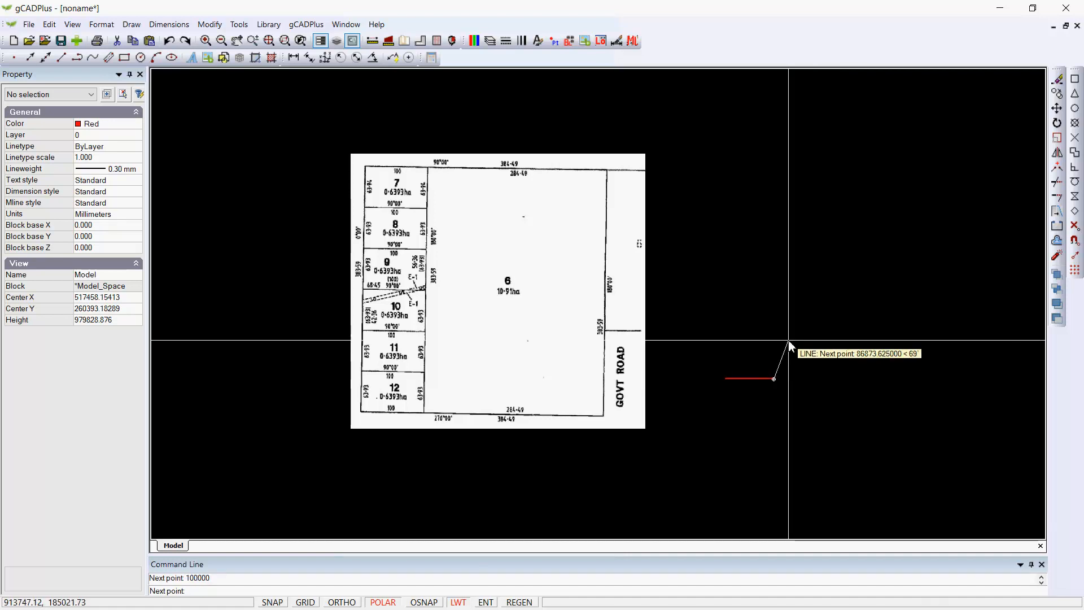
pyautogui.rightClick(772, 345)
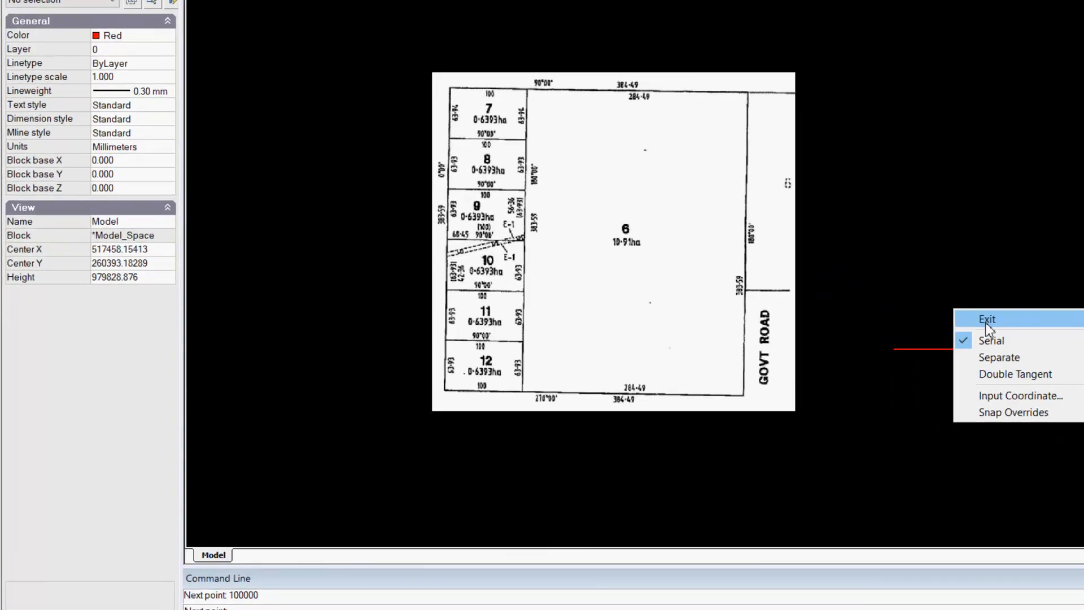
pyautogui.click(842, 346)
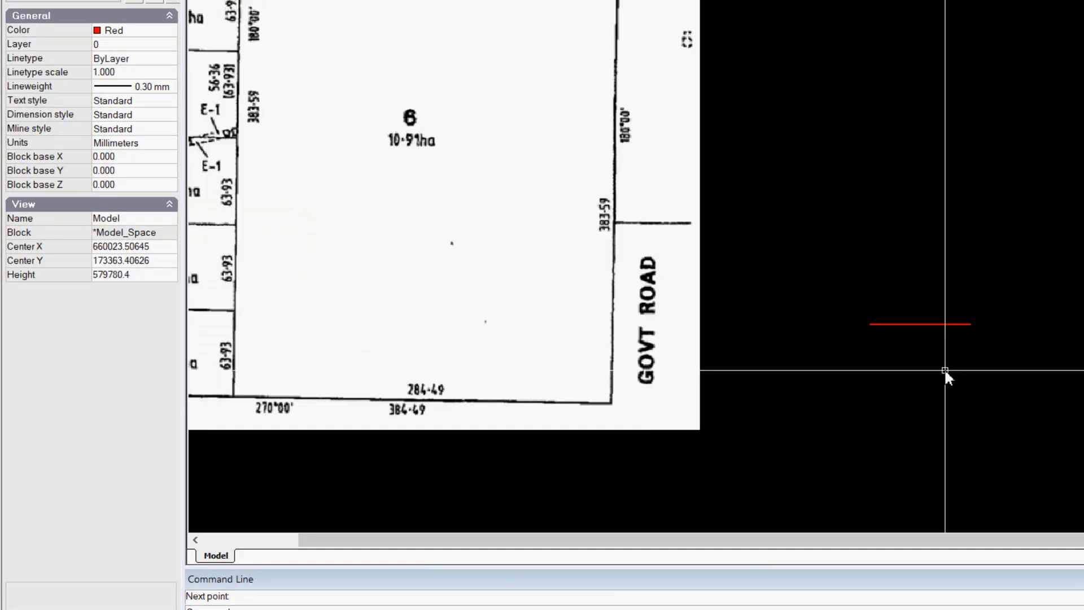
pyautogui.click(923, 325)
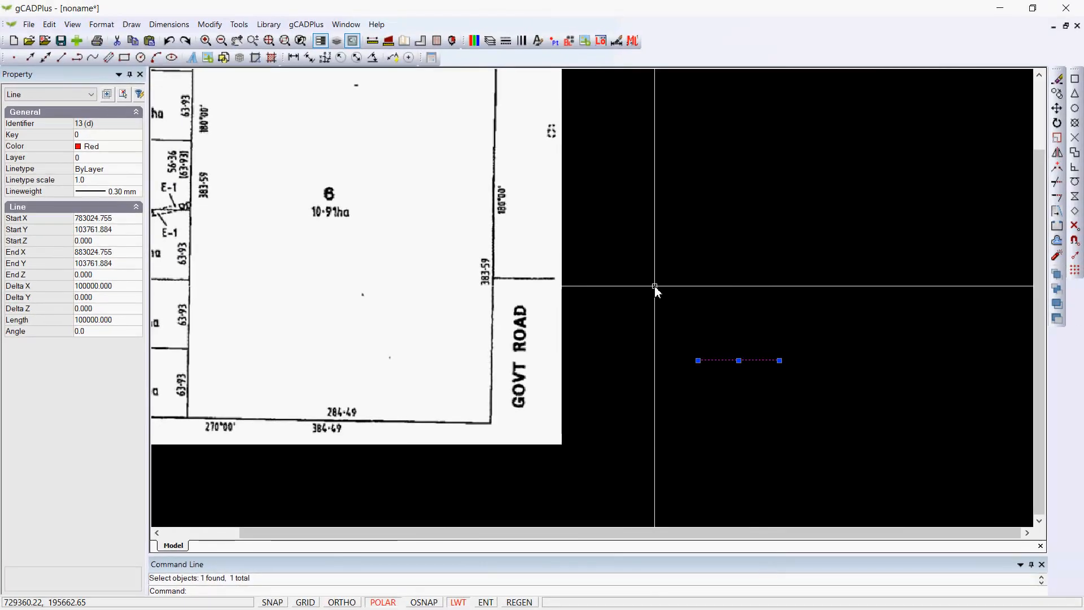
pyautogui.press('Escape')
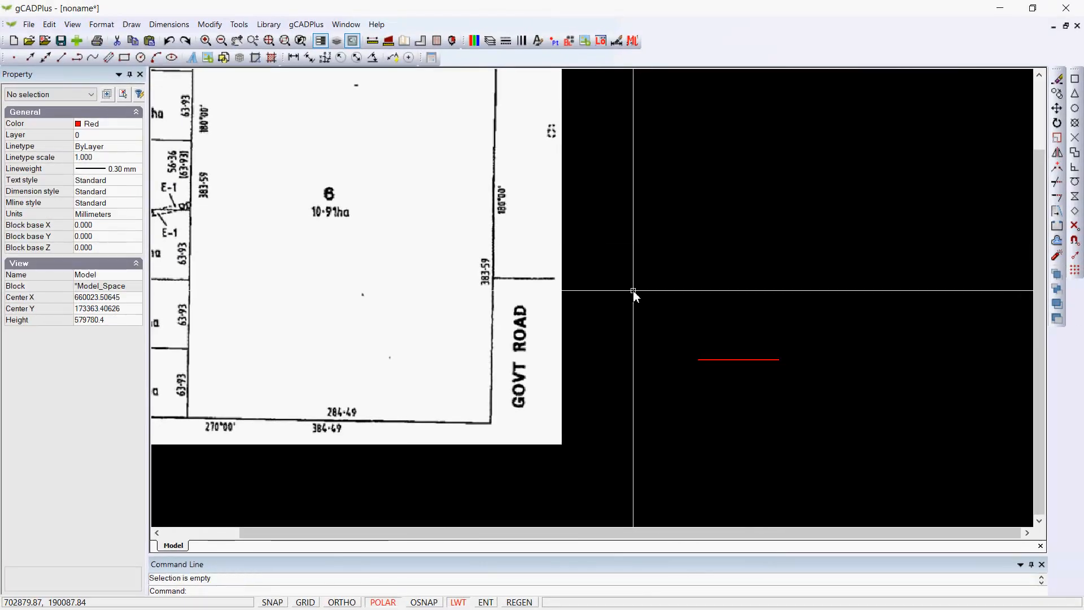
# - Draw a vertical 63930 mm line up from the first line's right endpoint, continuing with a 100000 mm line to the left
pyautogui.rightClick(679, 285)
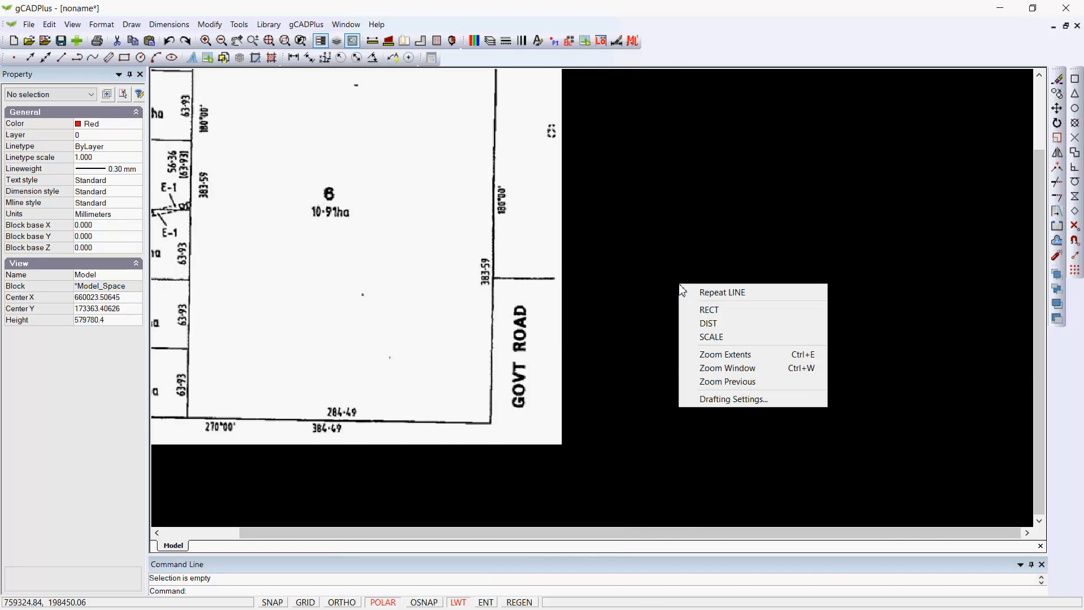
pyautogui.click(733, 294)
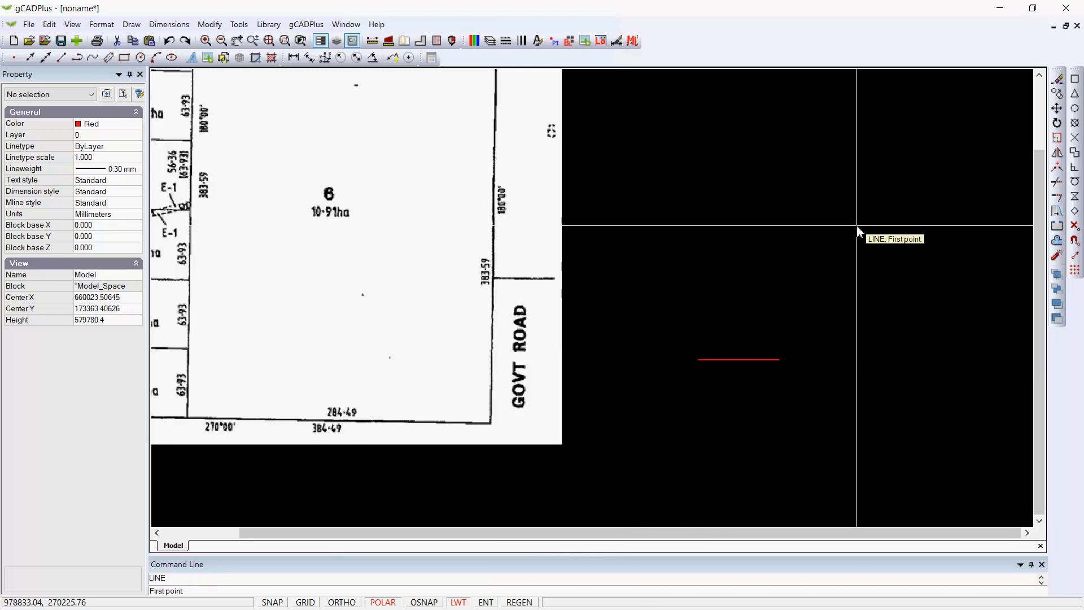
pyautogui.press('F3')
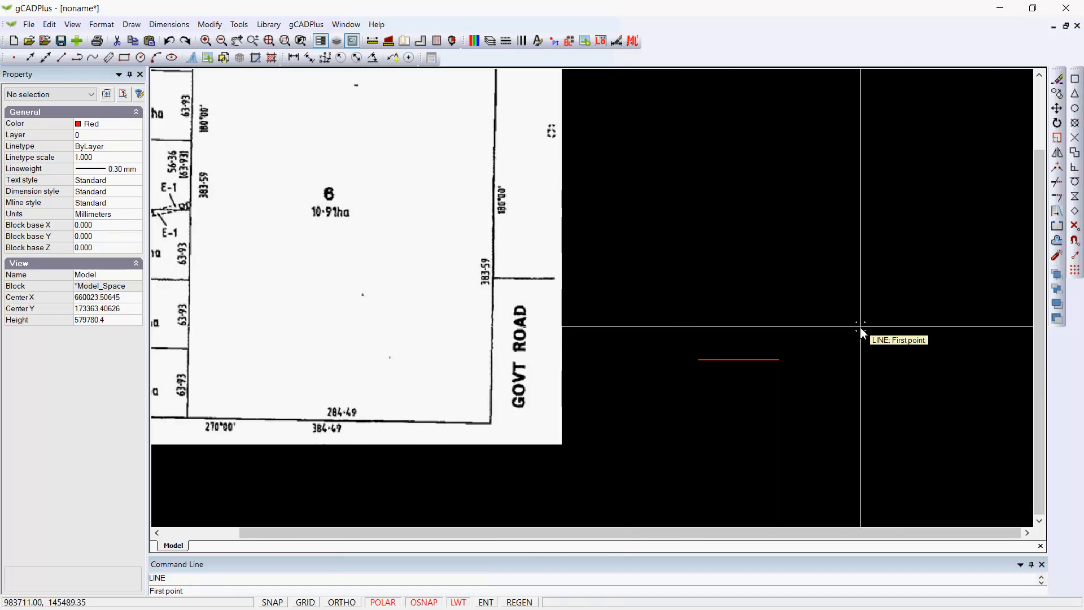
pyautogui.click(779, 360)
pyautogui.press('F3')
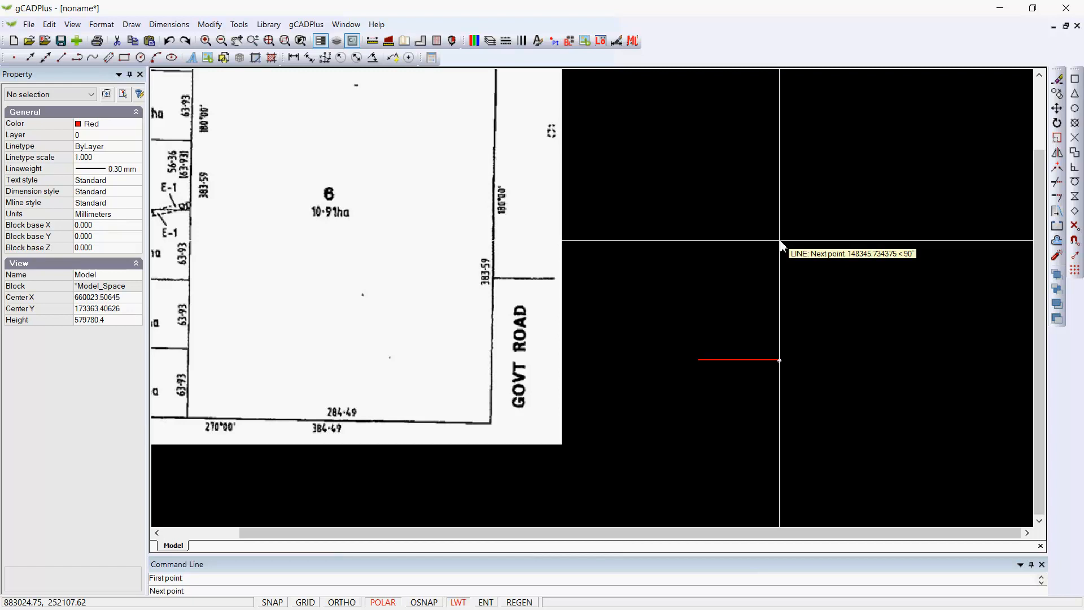
pyautogui.write('3930')
pyautogui.press('Return')
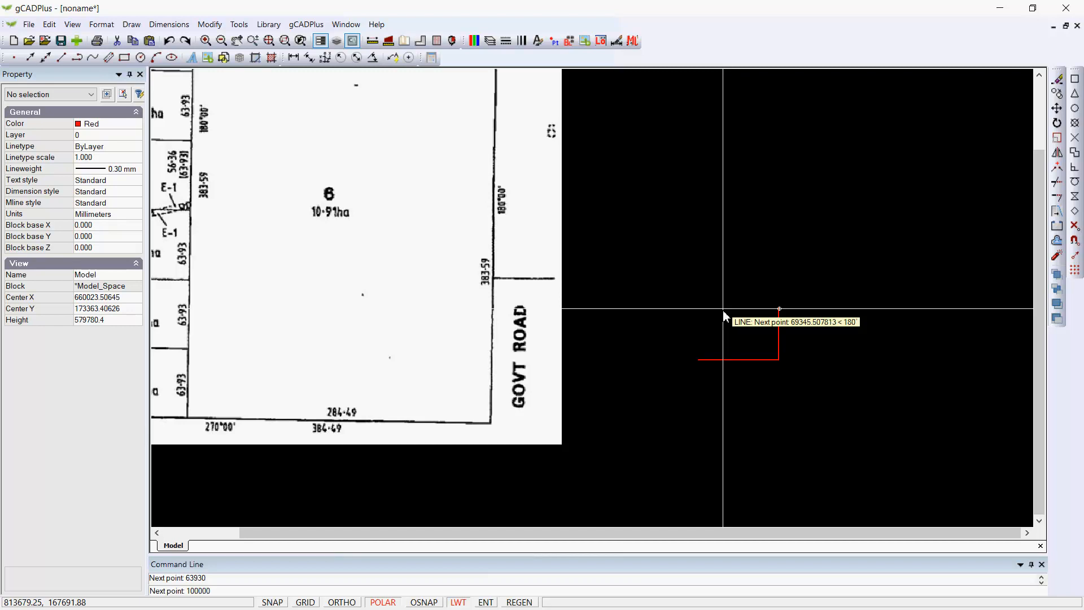
pyautogui.press('Return')
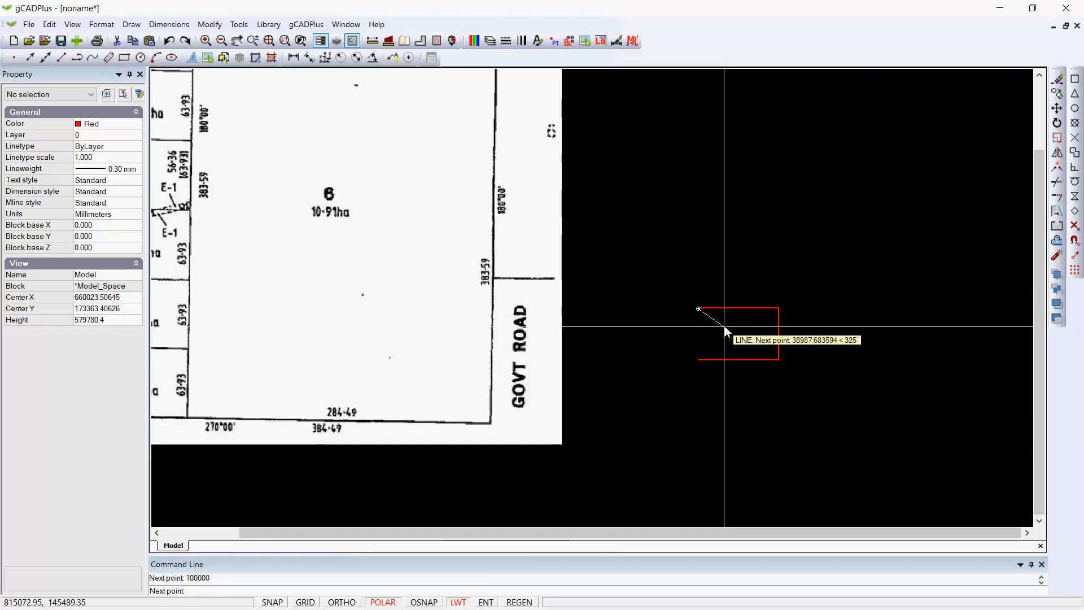
# - Close the rectangle with a 63930 mm line straight down from the upper left corner and finish the Line command
pyautogui.scroll(2, 705, 373)
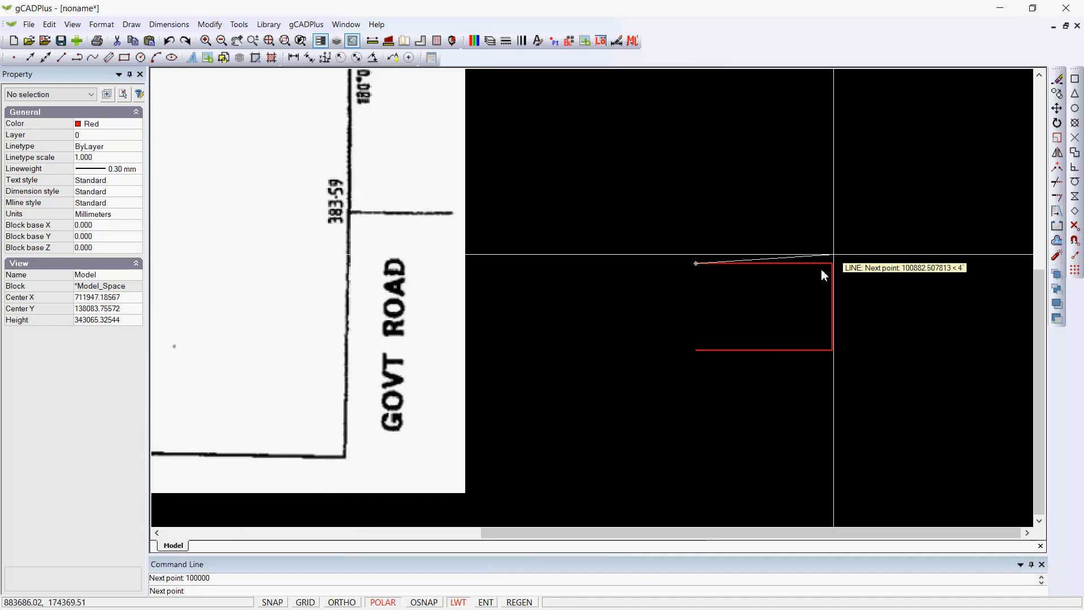
pyautogui.click(1071, 82)
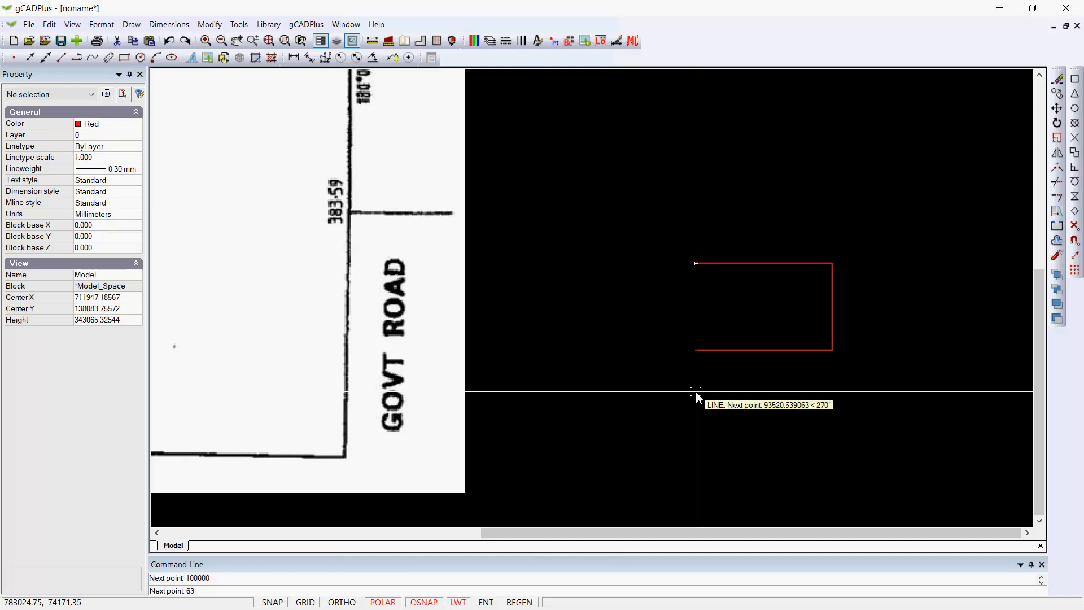
pyautogui.write('930')
pyautogui.press('Return')
pyautogui.rightClick(605, 387)
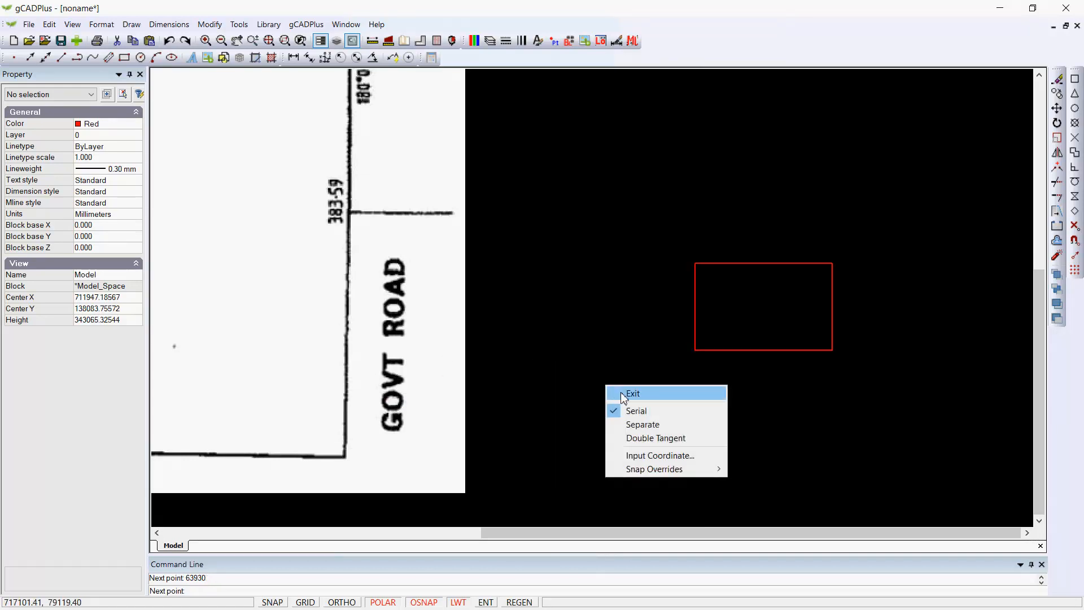
pyautogui.click(623, 394)
# - Inspect the rectangle's lower left corner and compare the rectangle with the lots on the survey plan
pyautogui.scroll(5, 700, 353)
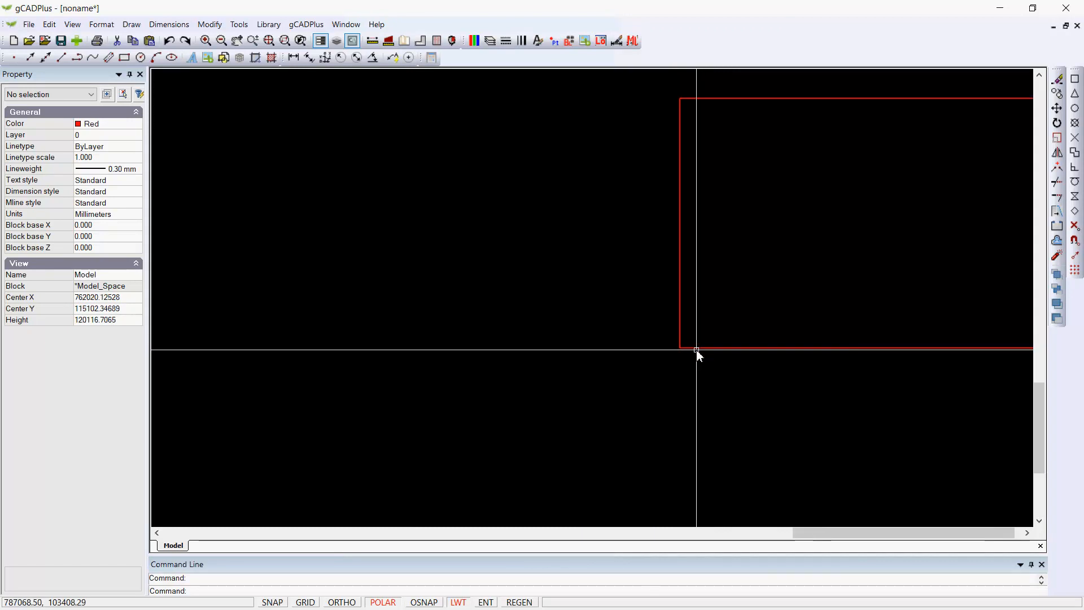
pyautogui.scroll(-5, 697, 353)
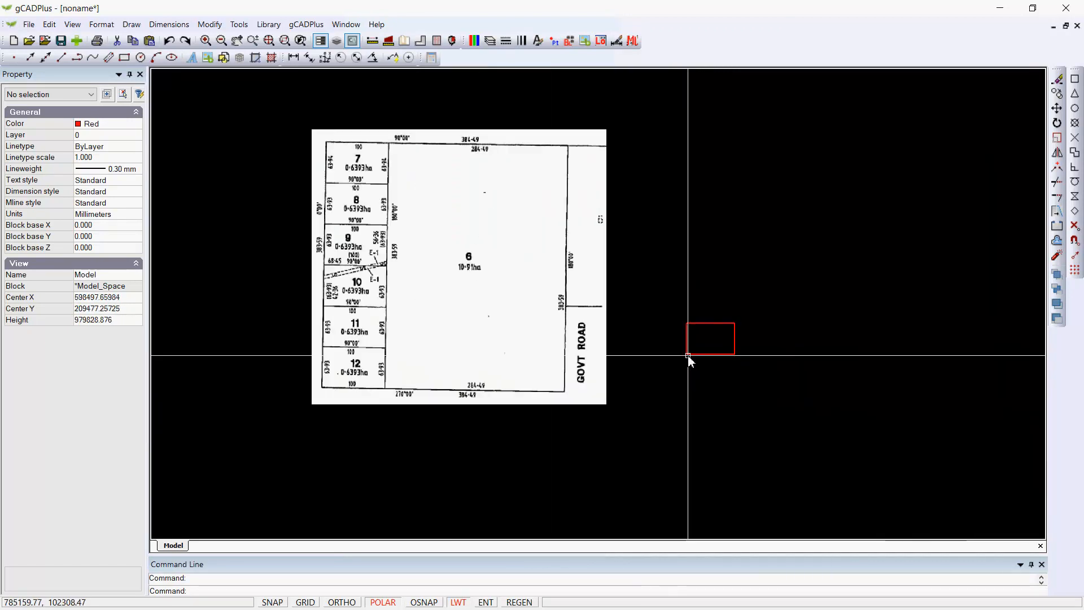
pyautogui.scroll(1, 343, 209)
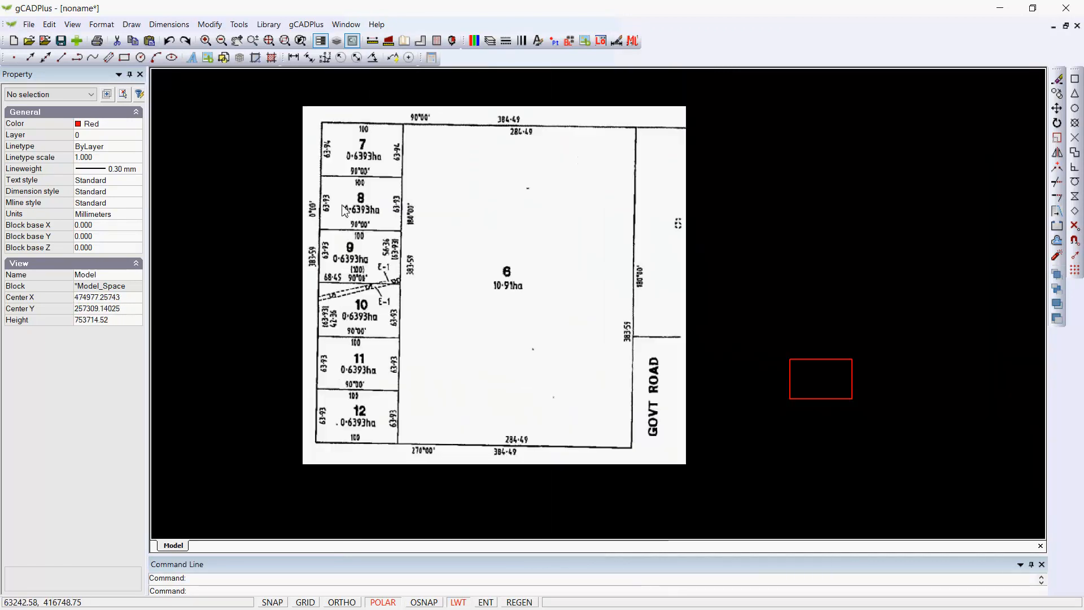
pyautogui.scroll(2, 344, 211)
pyautogui.scroll(-3, 364, 246)
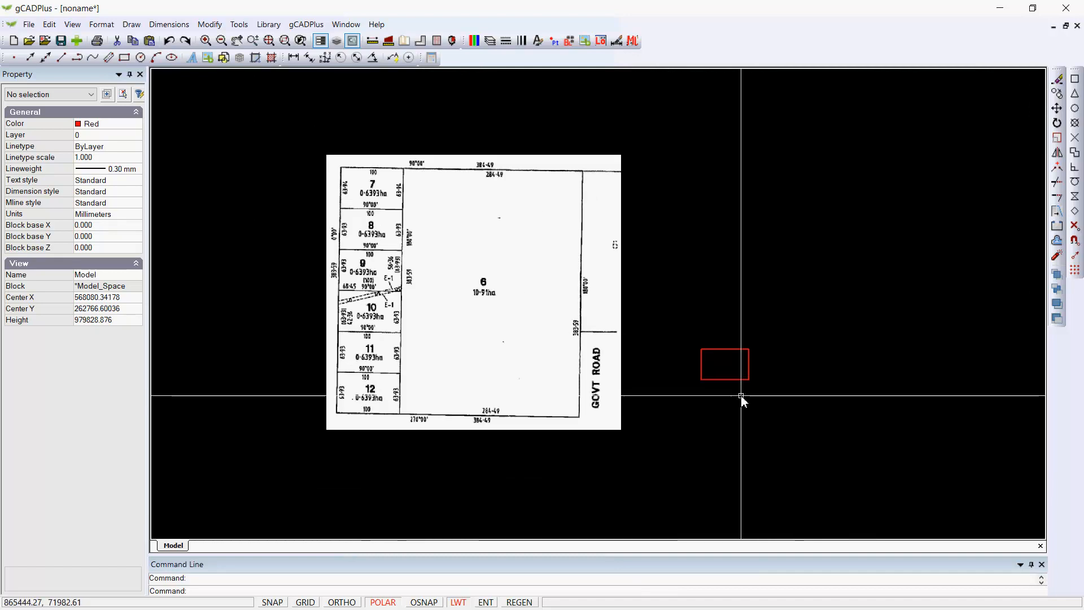
pyautogui.scroll(2, 741, 399)
pyautogui.scroll(-1, 741, 398)
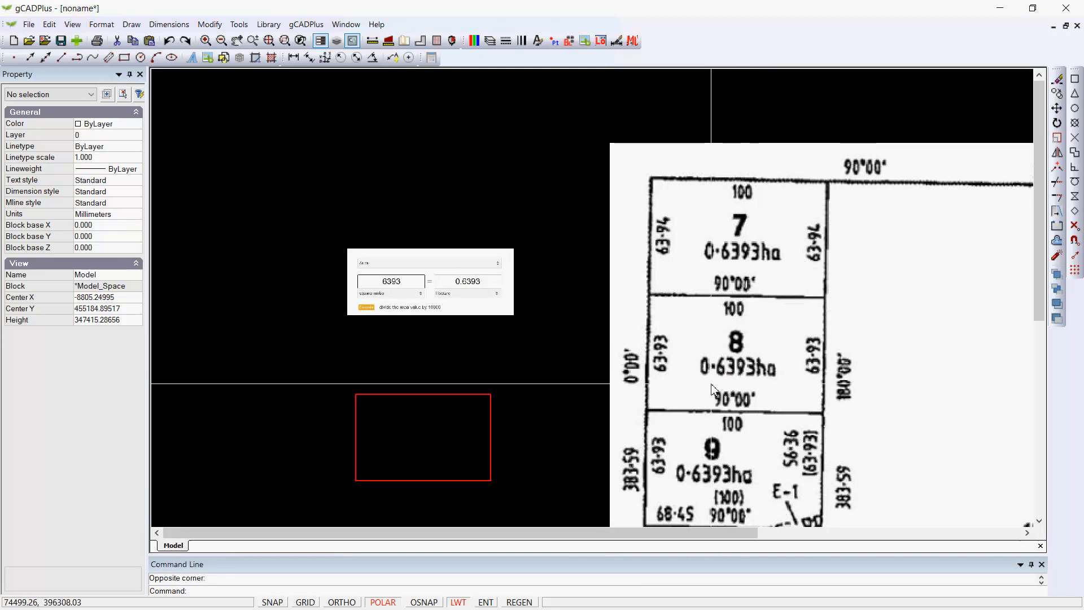
# - Check the red rectangle's area property against the square-metre-to-hectare conversion image
pyautogui.click(452, 395)
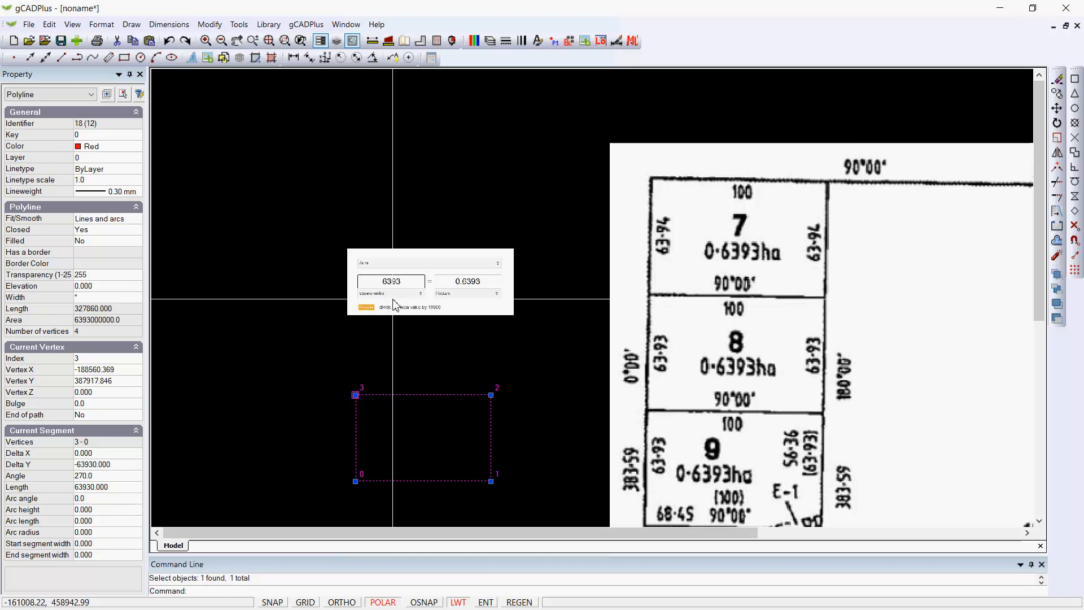
pyautogui.scroll(2, 392, 295)
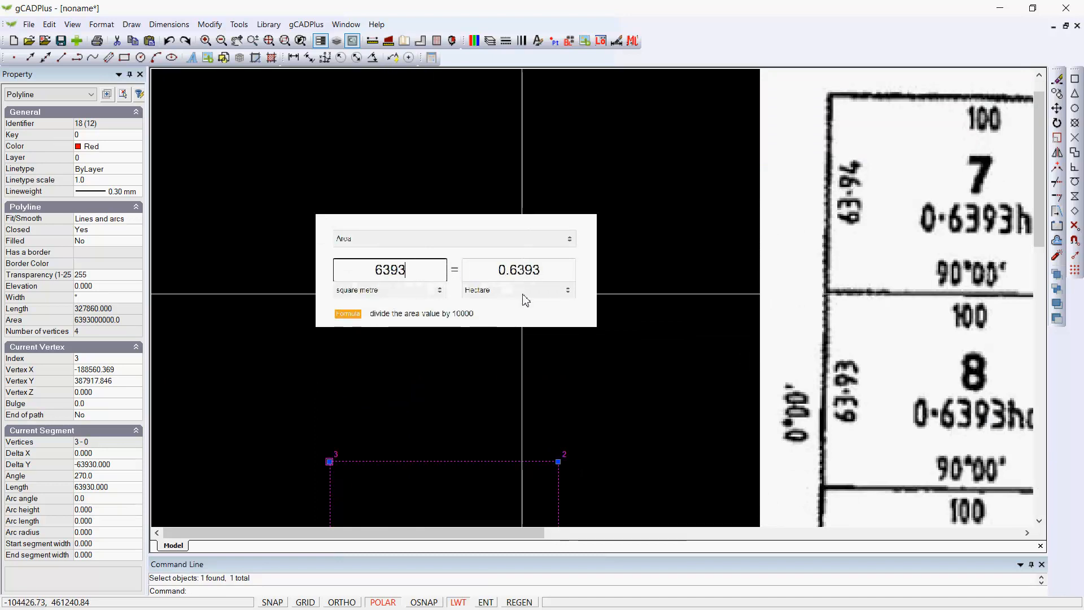
pyautogui.scroll(-2, 457, 381)
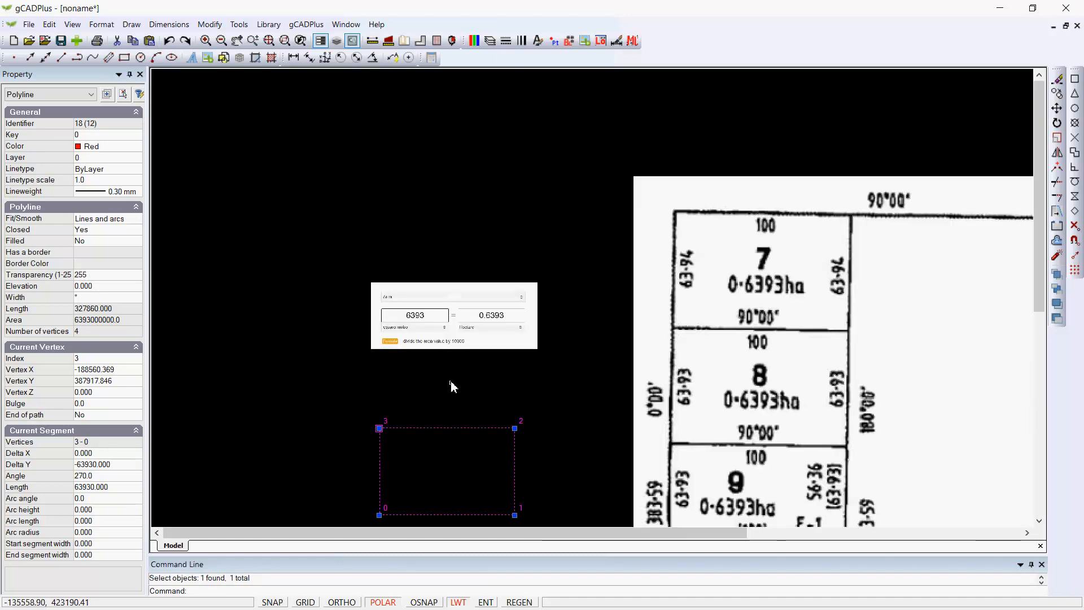
pyautogui.press('Escape')
# - Delete the area conversion image and the SurveyData plan image, keeping the red rectangle
pyautogui.scroll(-1, 457, 383)
pyautogui.moveTo(470, 385); pyautogui.dragTo(424, 302, button='middle')
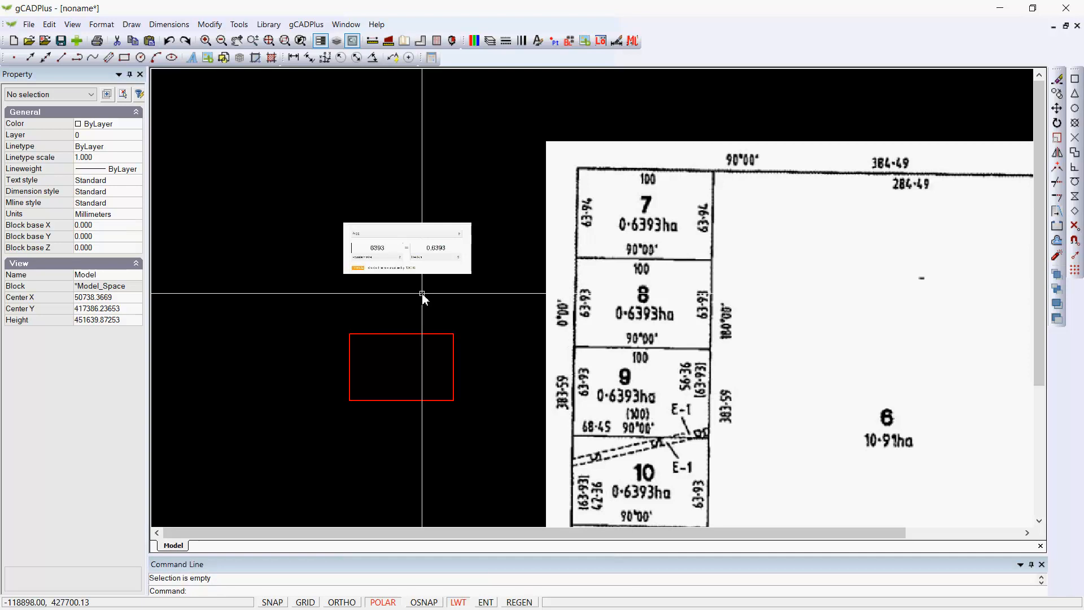
pyautogui.click(449, 265)
pyautogui.press('Delete')
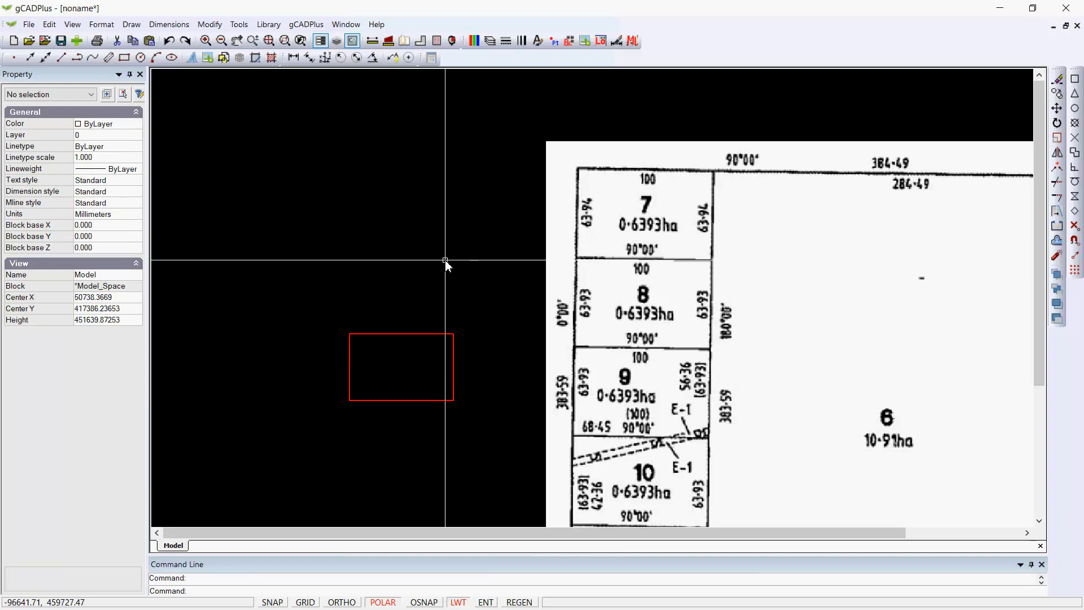
pyautogui.click(625, 308)
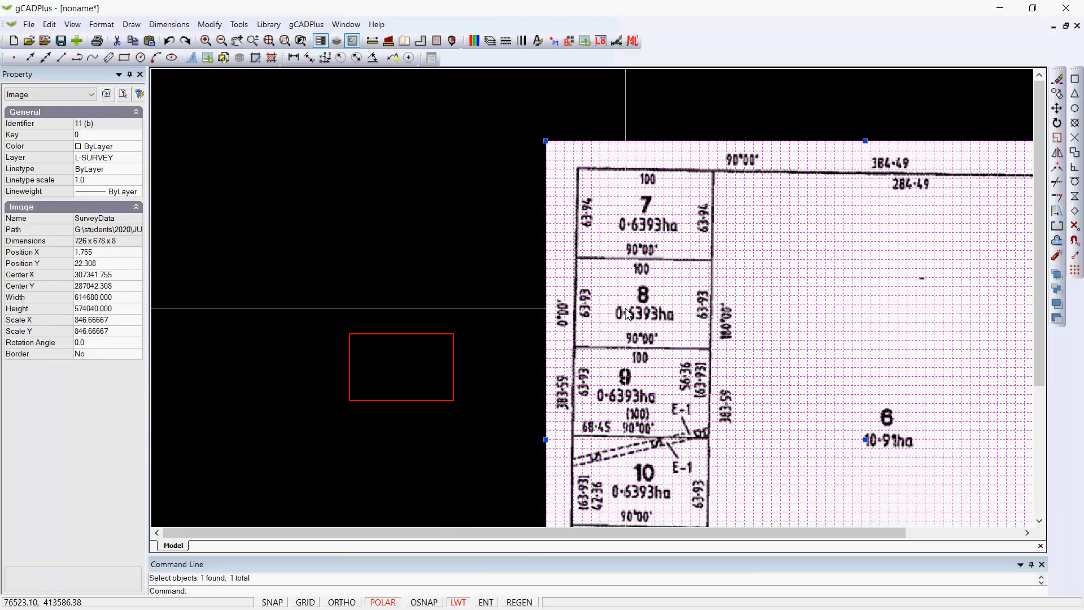
# - Regenerate the drawing and fit the view to the extents of the remaining rectangle
pyautogui.rightClick(535, 262)
pyautogui.click(593, 349)
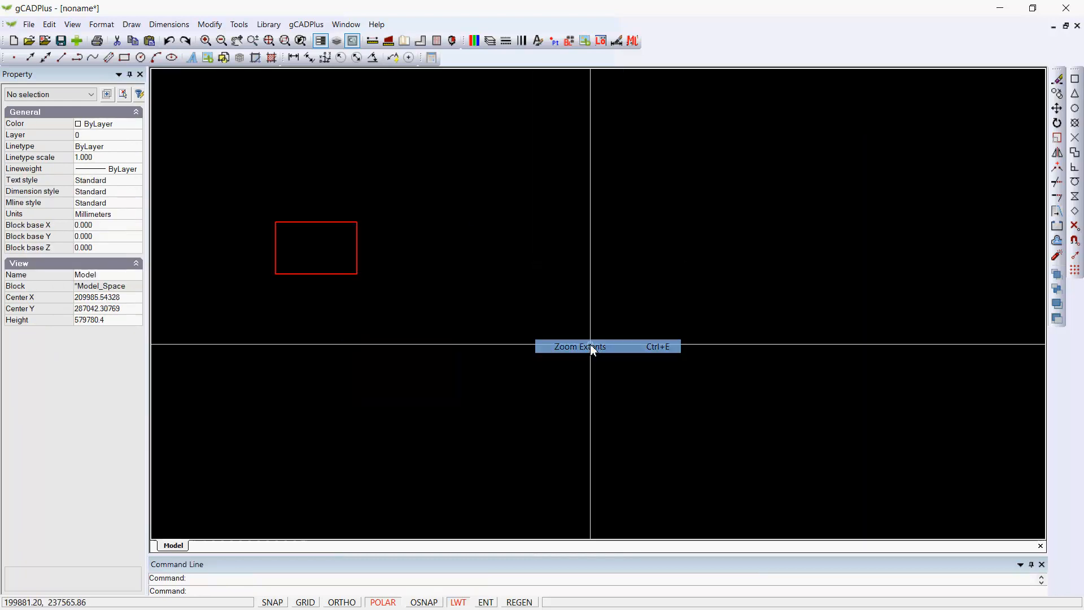
pyautogui.click(519, 602)
pyautogui.rightClick(565, 284)
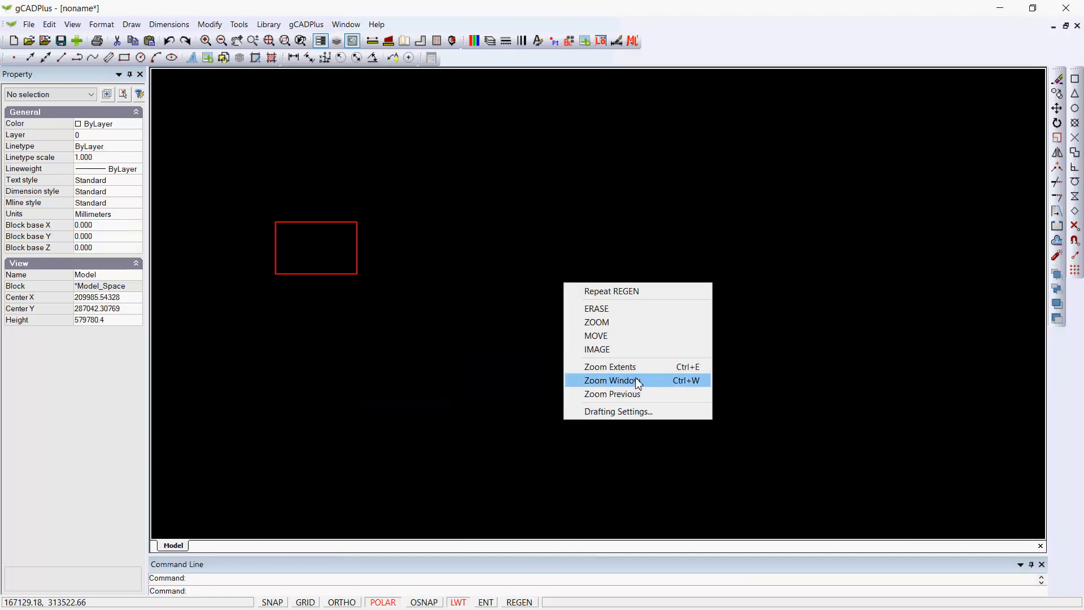
pyautogui.click(610, 366)
pyautogui.scroll(-1, 600, 309)
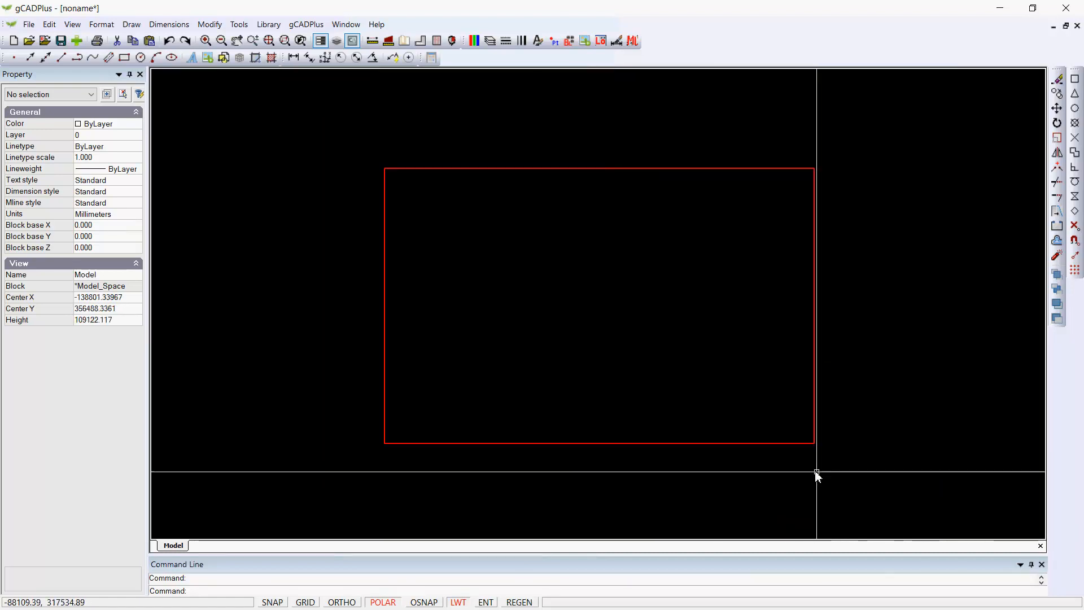
# - Change the rectangle polyline's color to ByLayer
pyautogui.click(835, 477)
pyautogui.click(365, 168)
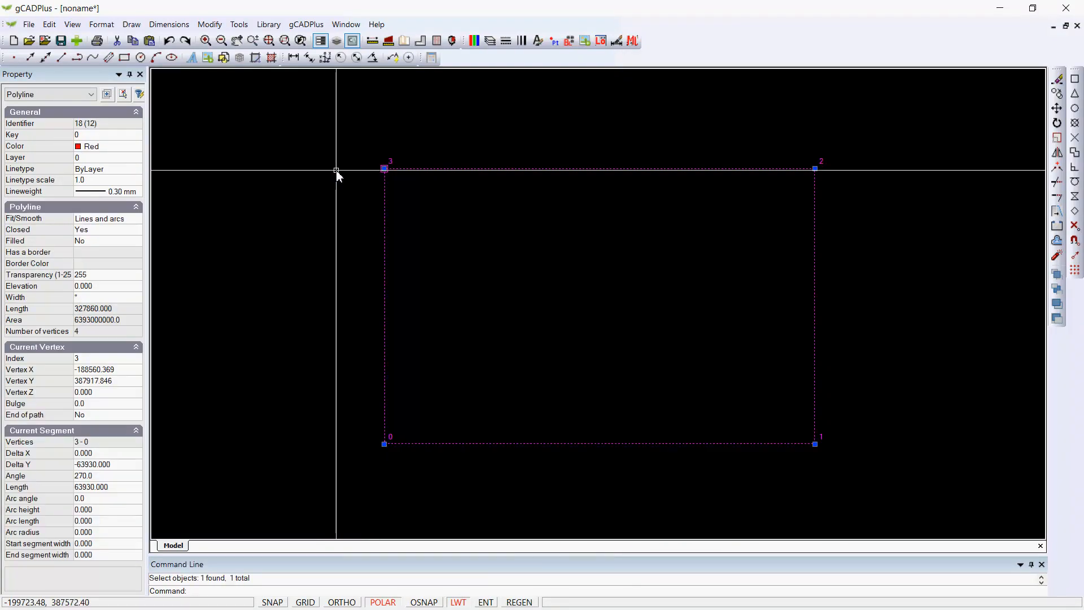
pyautogui.click(139, 149)
pyautogui.click(139, 149)
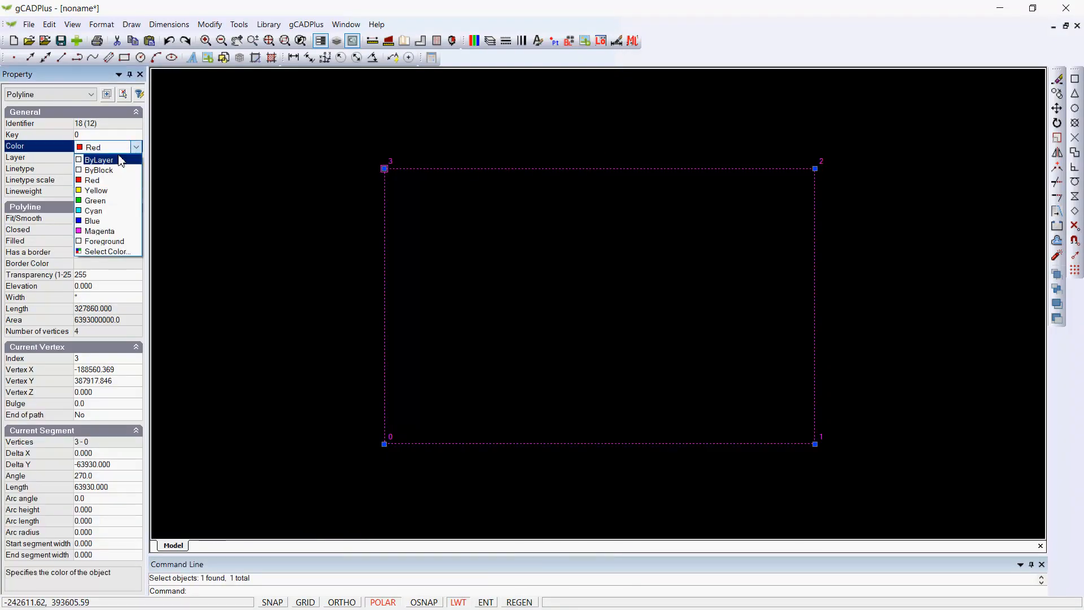
pyautogui.click(119, 157)
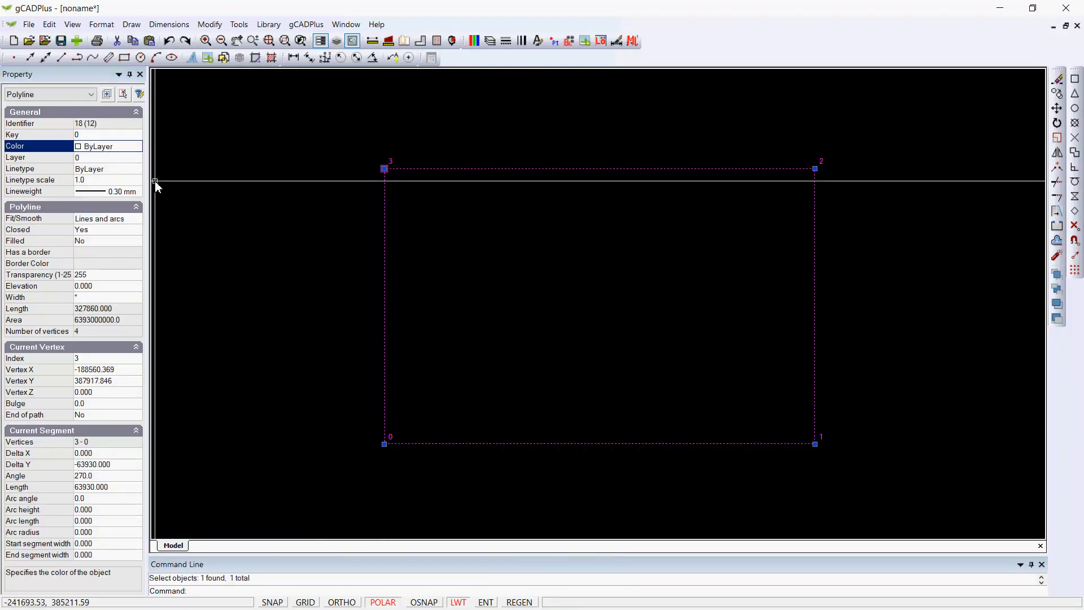
# - Set the rectangle polyline's lineweight to ByLayer and deselect it
pyautogui.click(137, 193)
pyautogui.click(137, 193)
pyautogui.scroll(5, 121, 237)
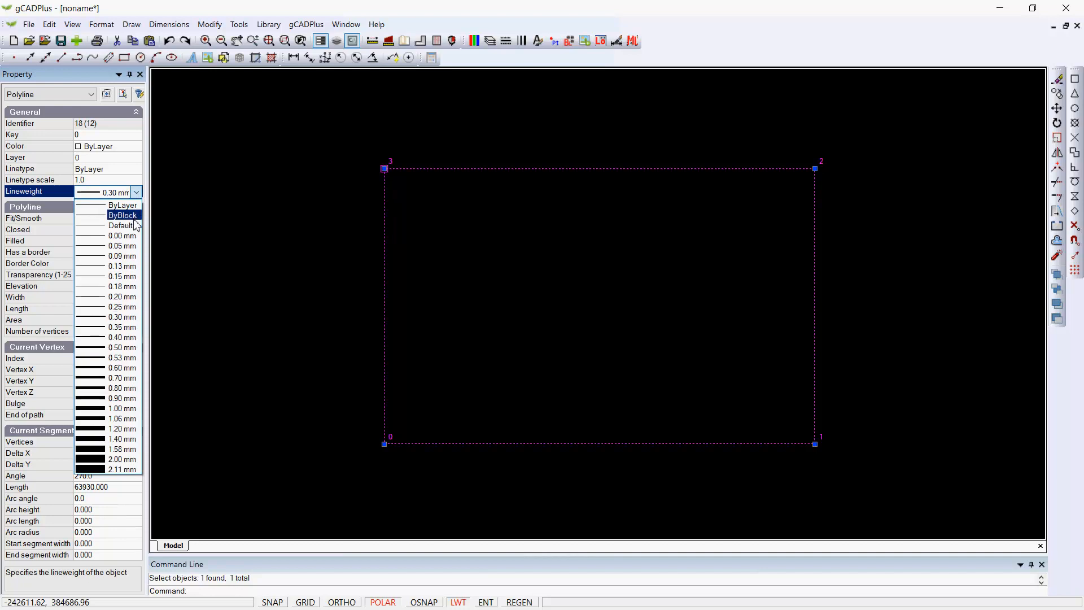
pyautogui.click(122, 204)
pyautogui.press('Escape')
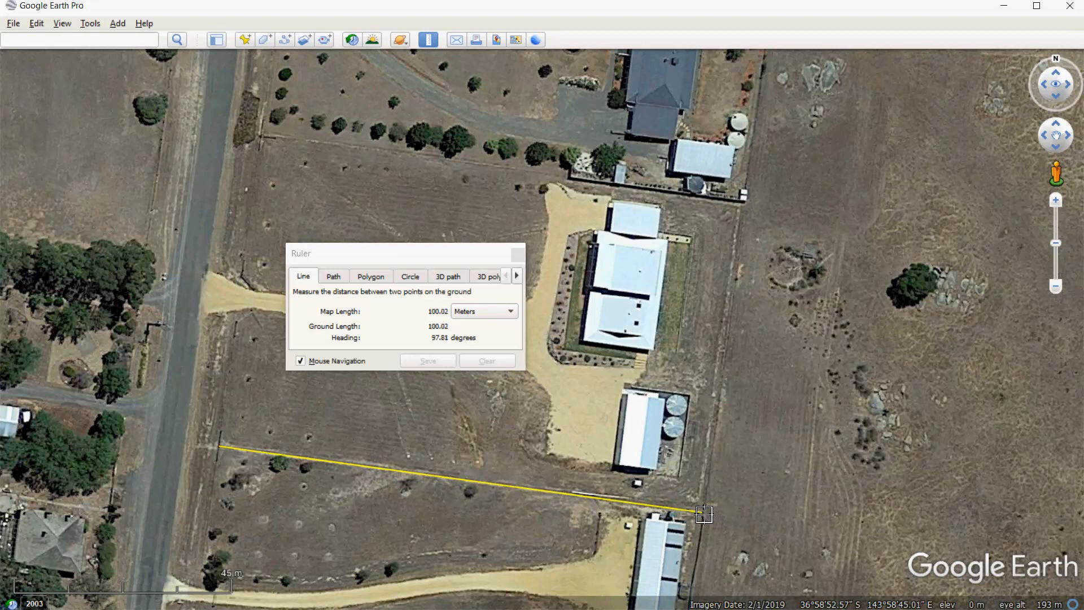
# - In Google Earth Pro, close the Ruler and open the save options for the aerial view
pyautogui.scroll(3, 704, 514)
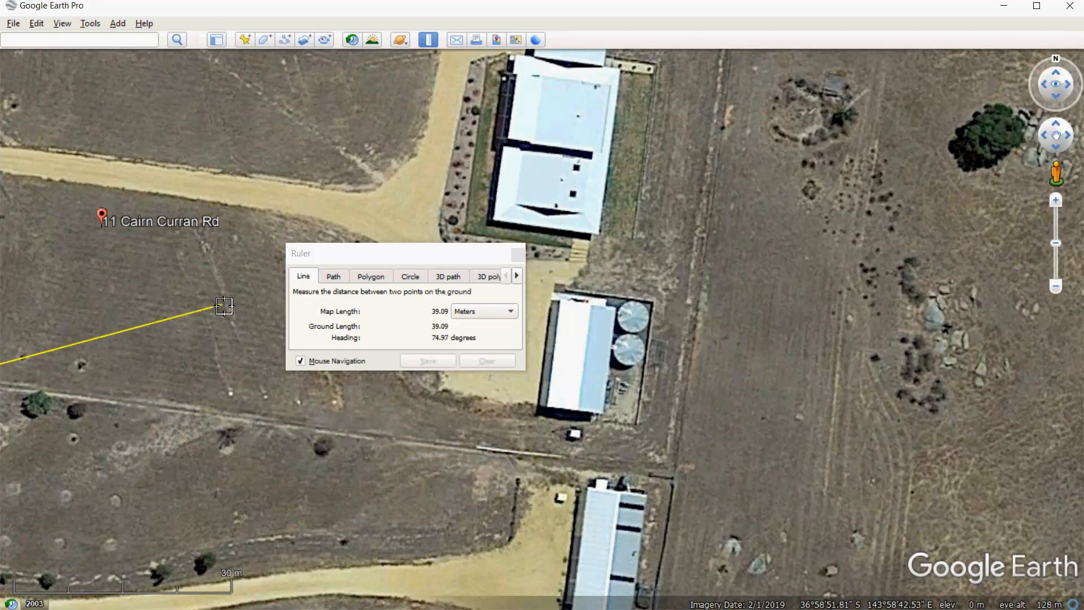
pyautogui.click(14, 23)
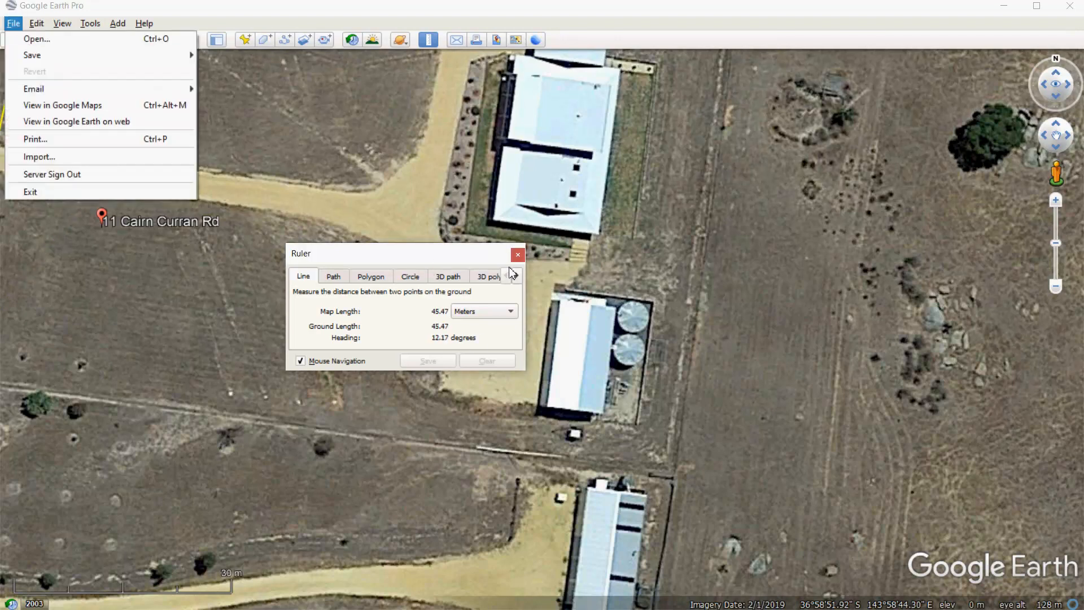
pyautogui.click(518, 255)
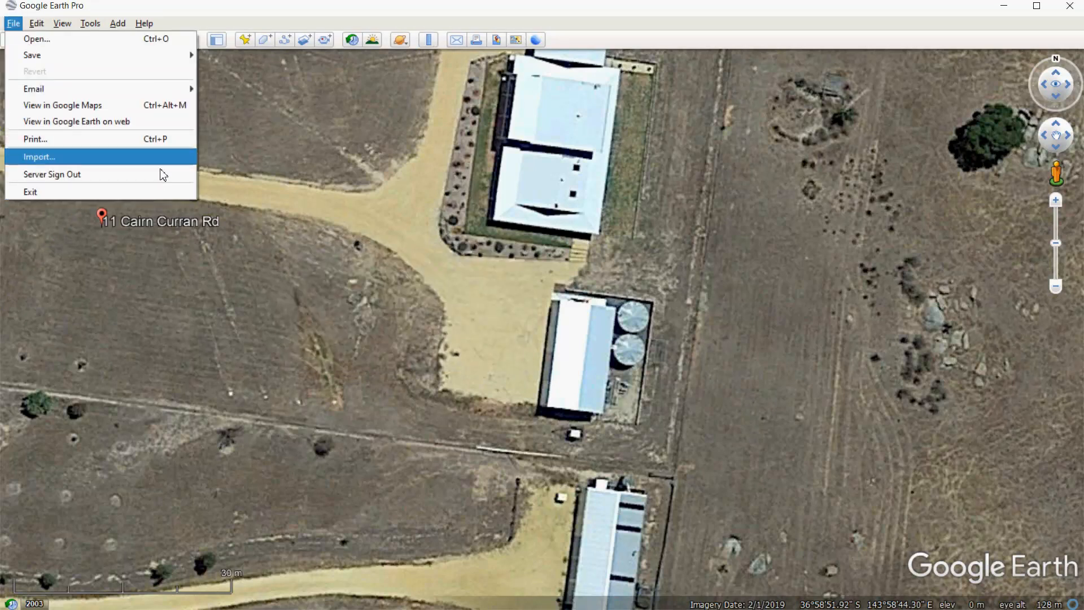
pyautogui.moveTo(110, 90)
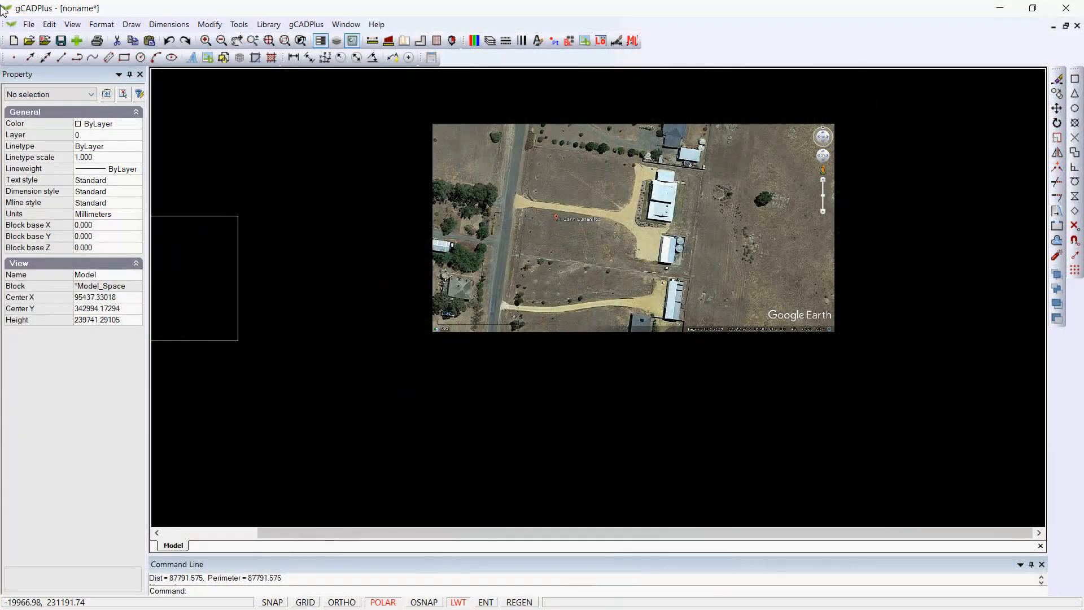
pyautogui.click(132, 24)
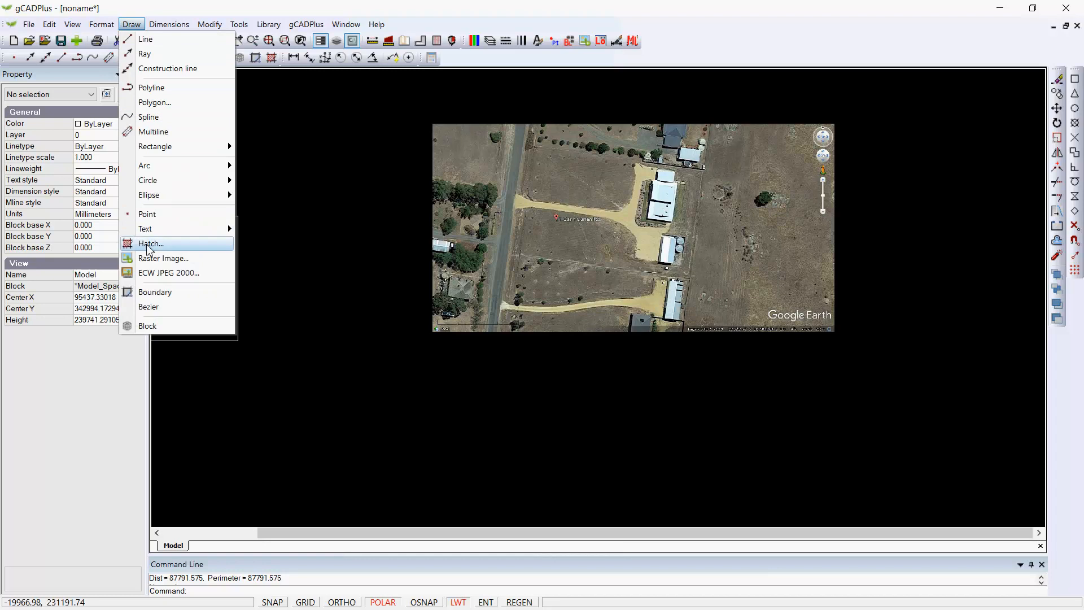
pyautogui.click(531, 463)
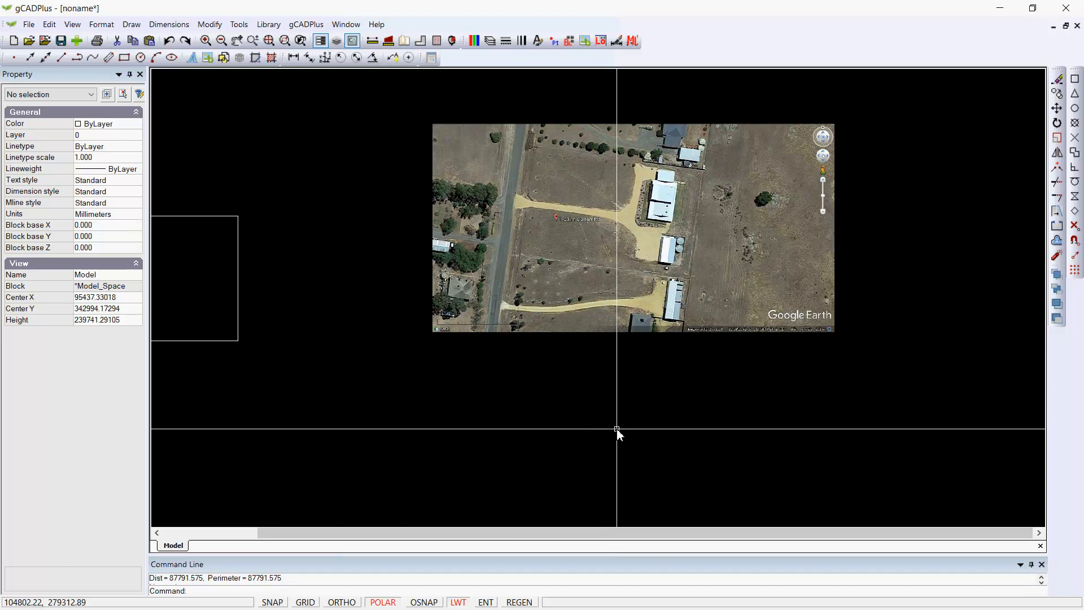
# - Measure the fence line between the lots on the aerial image, from the road corner to the rear corner, and close the calculator
pyautogui.scroll(1, 584, 261)
pyautogui.scroll(2, 584, 261)
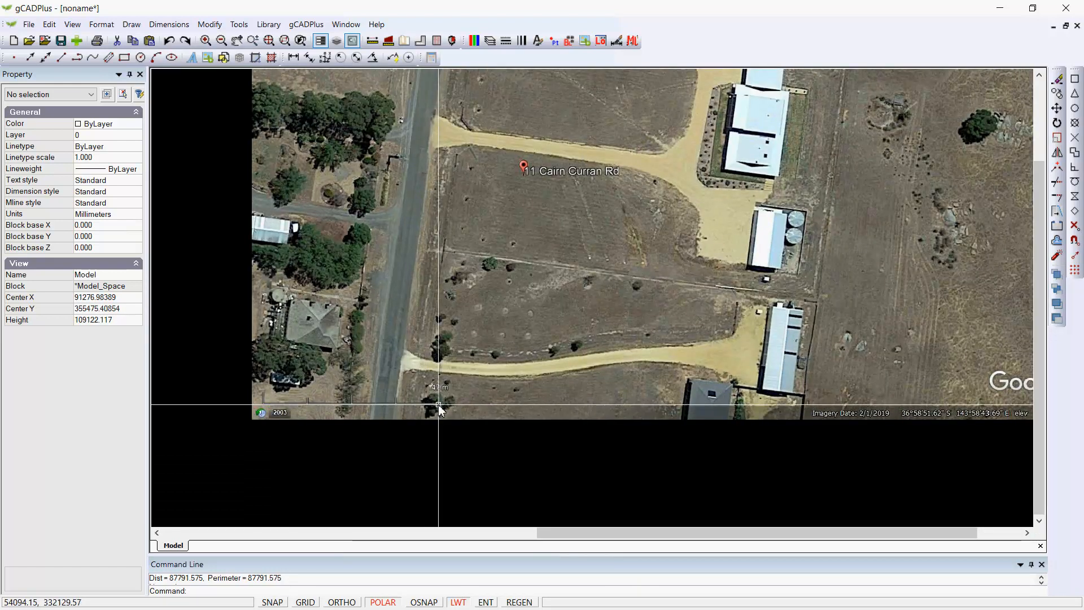
pyautogui.click(370, 44)
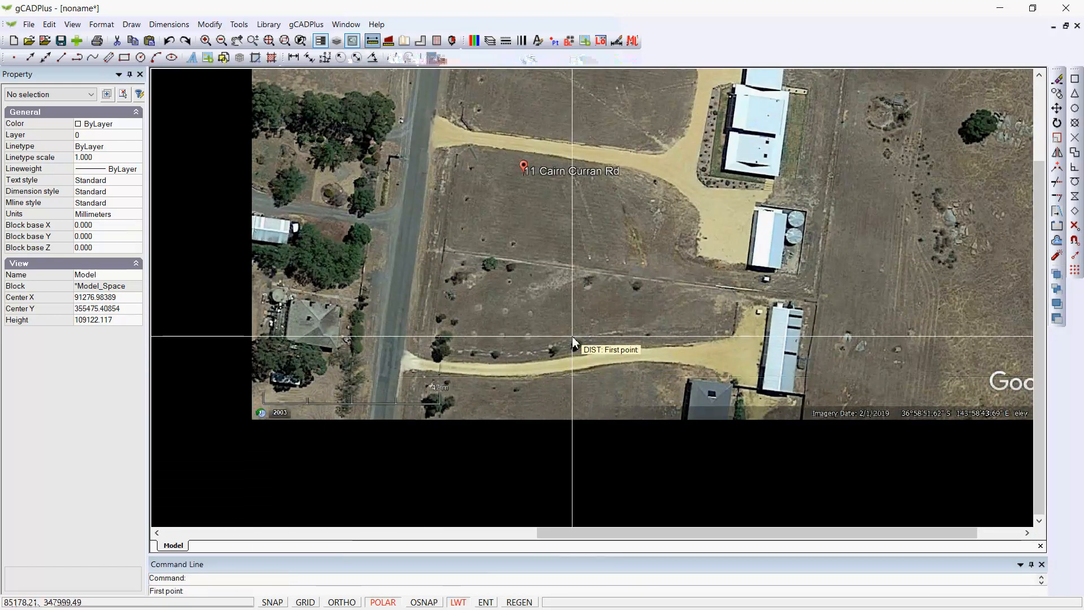
pyautogui.scroll(1, 571, 336)
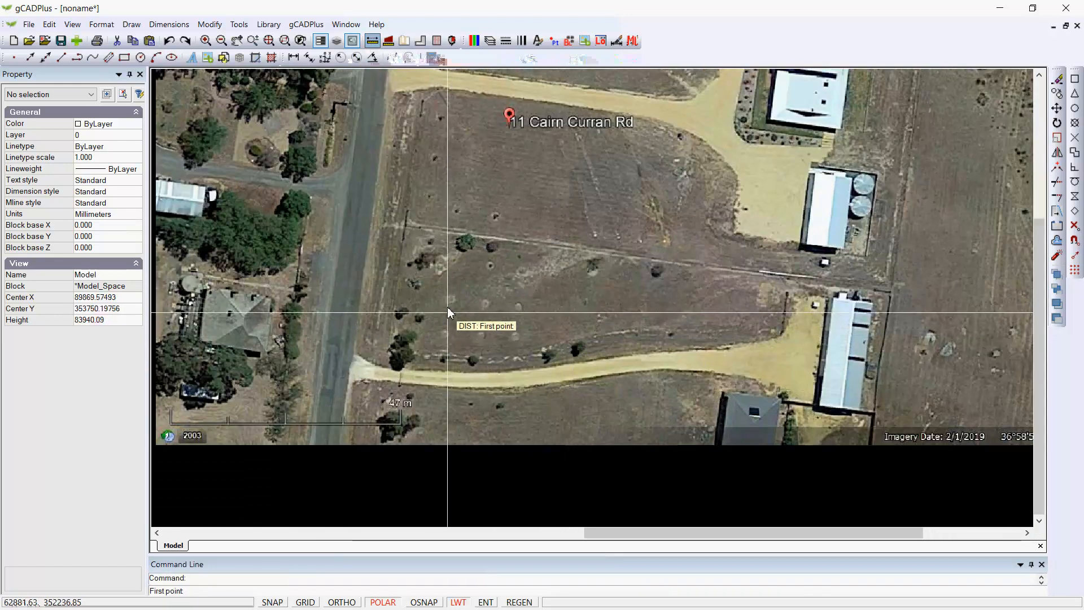
pyautogui.click(406, 226)
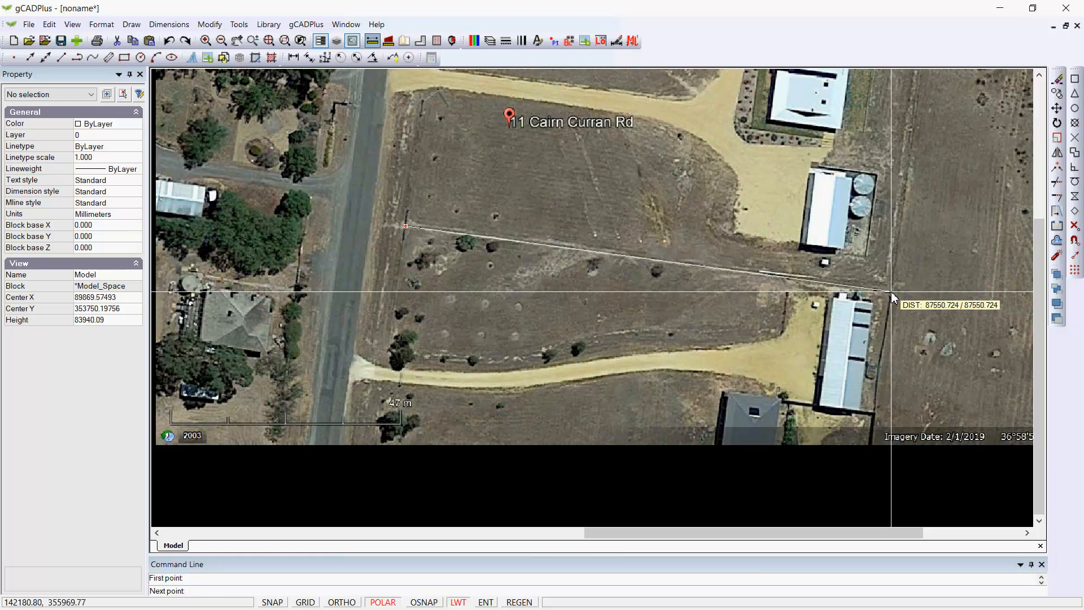
pyautogui.click(890, 291)
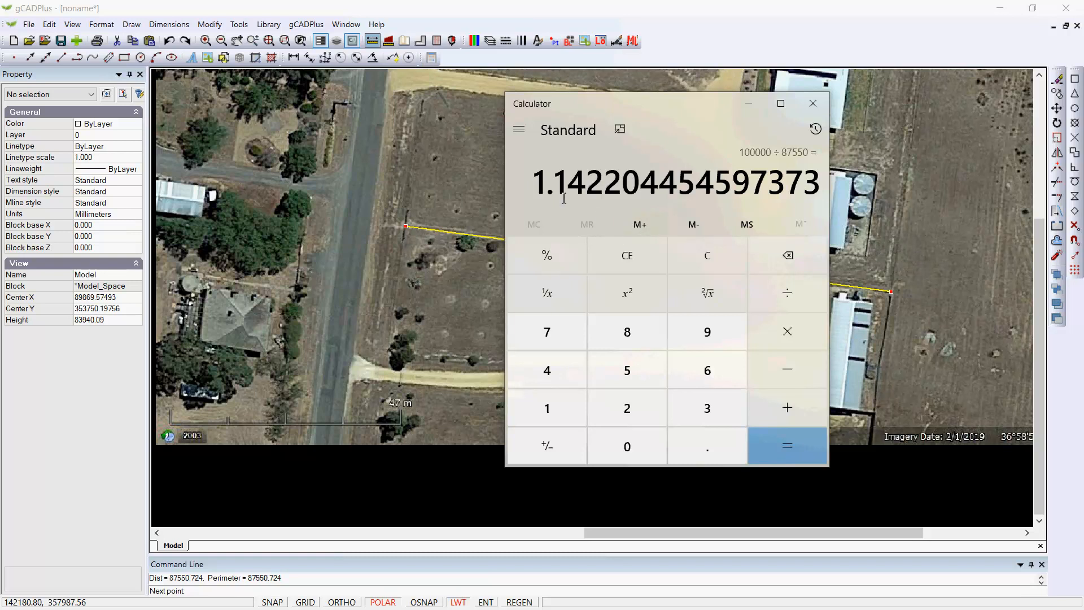
pyautogui.click(813, 104)
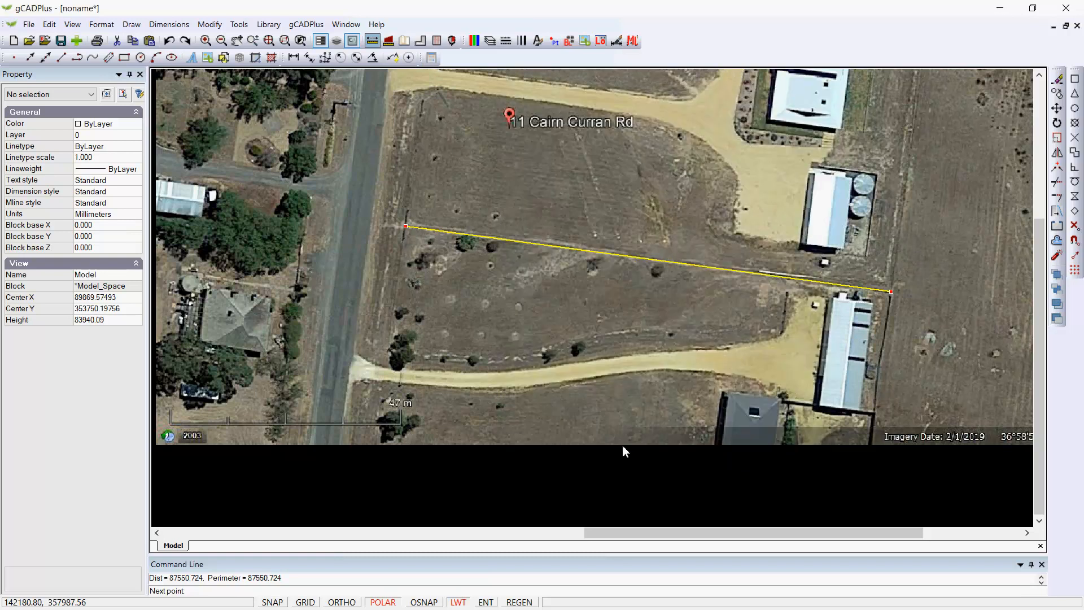
pyautogui.scroll(-3, 648, 444)
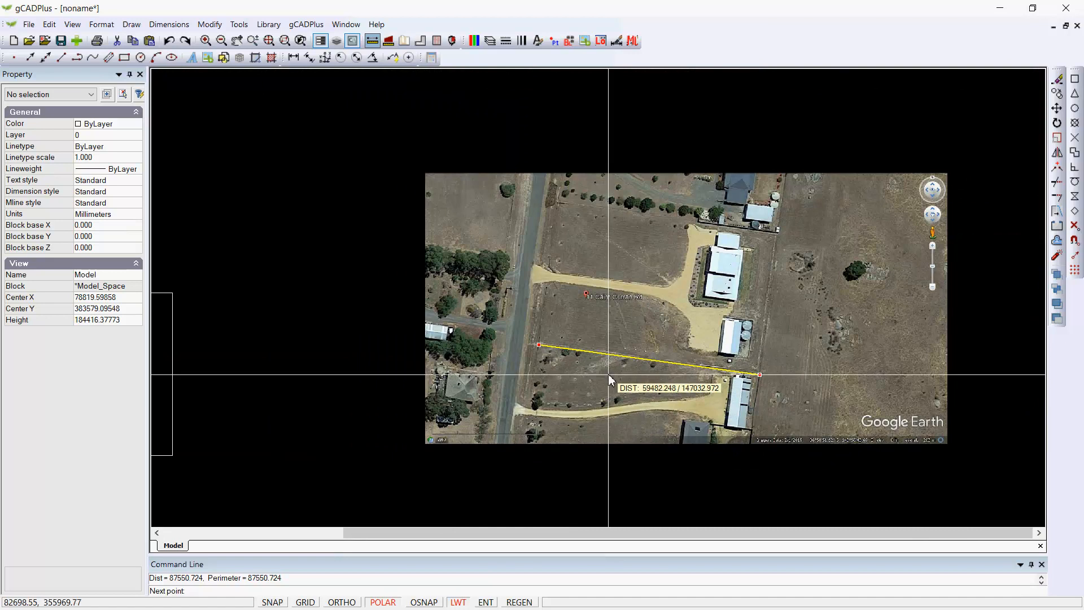
pyautogui.press('Escape')
# - Scale the aerial image by a factor of 1.1422 about its lower-left corner and deselect it
pyautogui.click(597, 403)
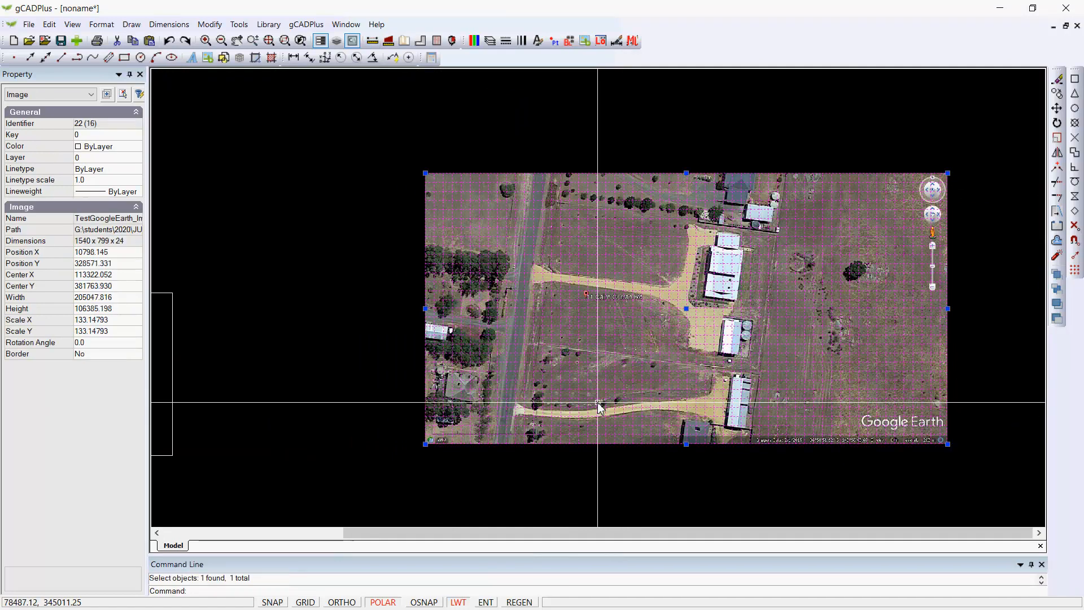
pyautogui.rightClick(598, 403)
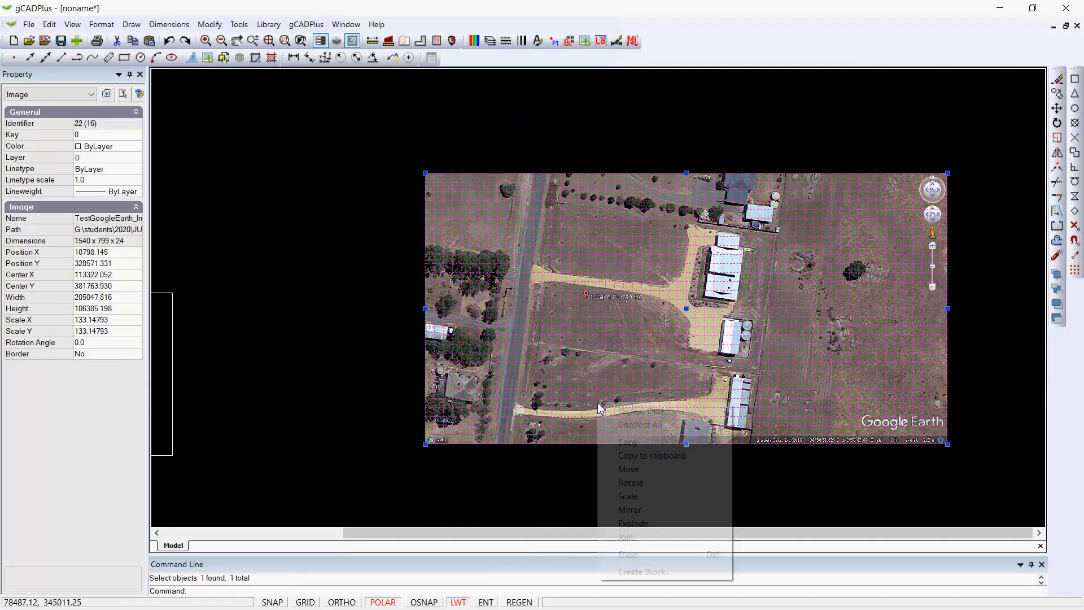
pyautogui.click(635, 499)
pyautogui.click(425, 444)
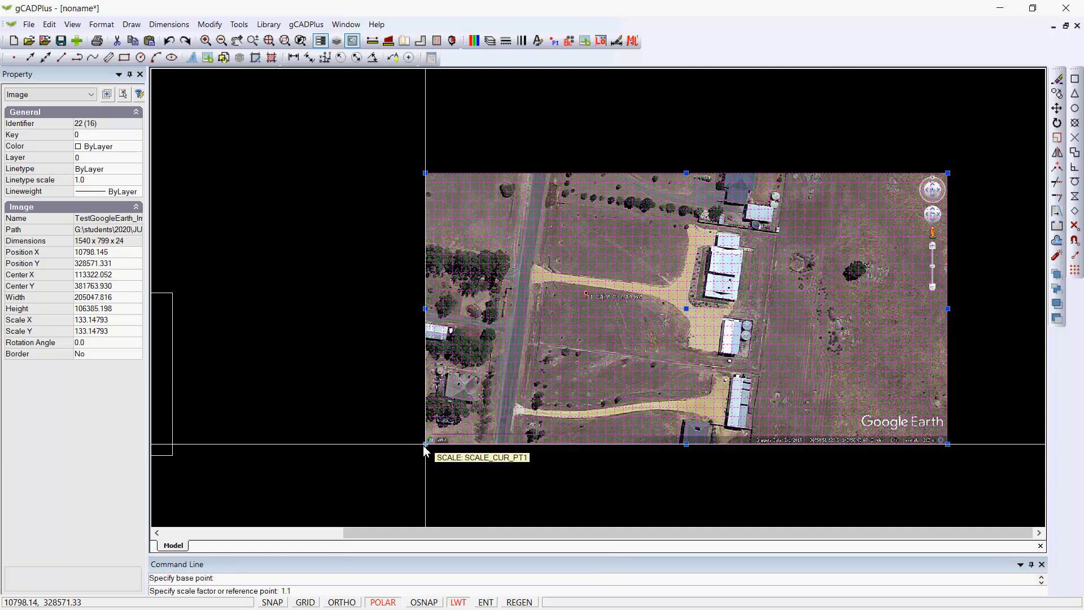
pyautogui.write('1.1422')
pyautogui.press('Return')
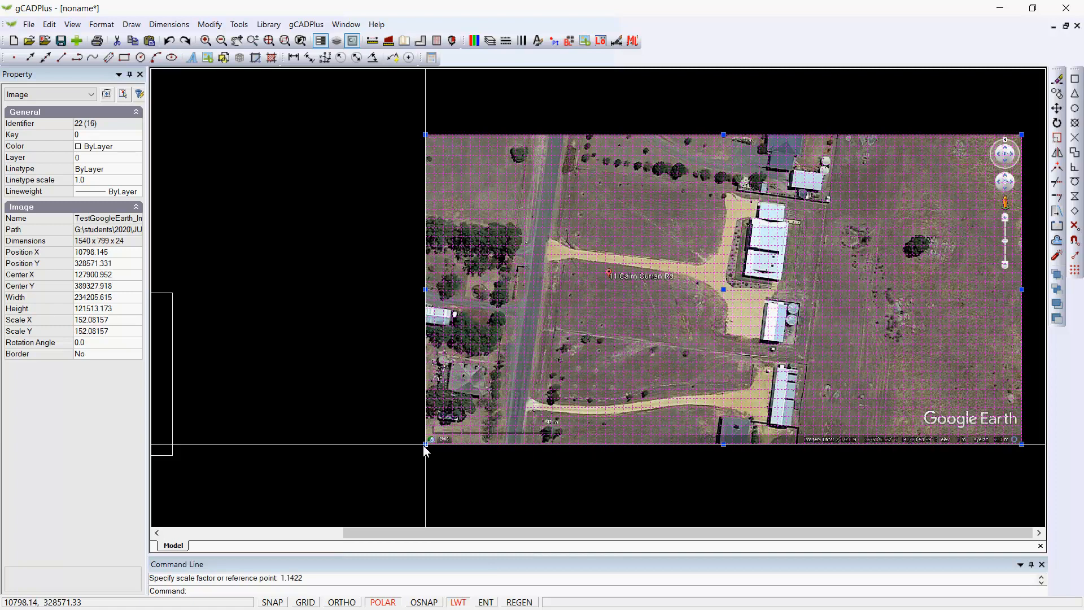
pyautogui.press('Escape')
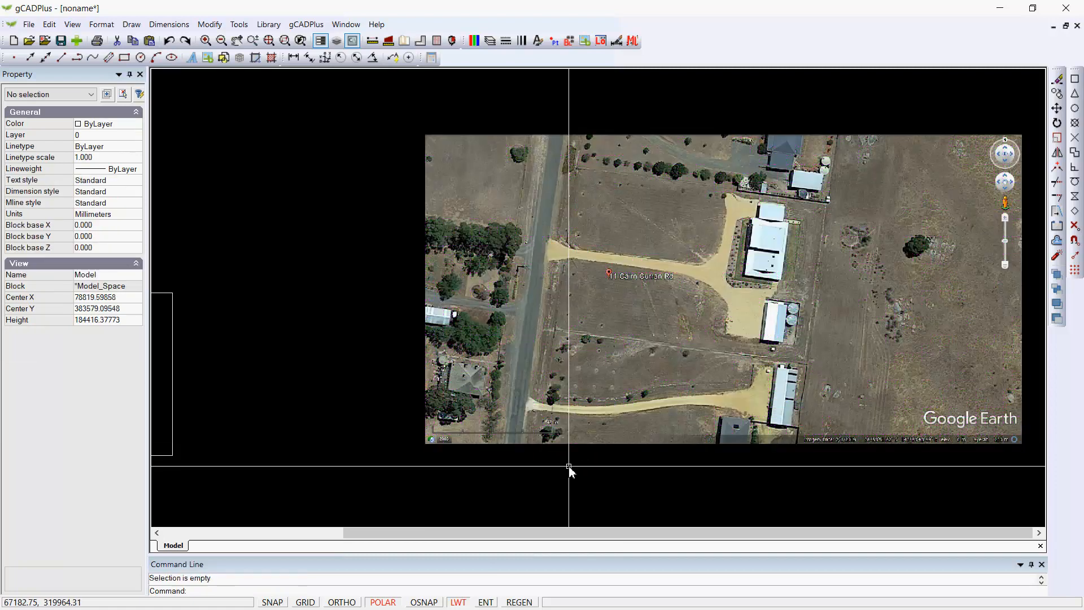
# - Measure the same fence line on the scaled image, from the road corner to the rear corner
pyautogui.scroll(5, 638, 378)
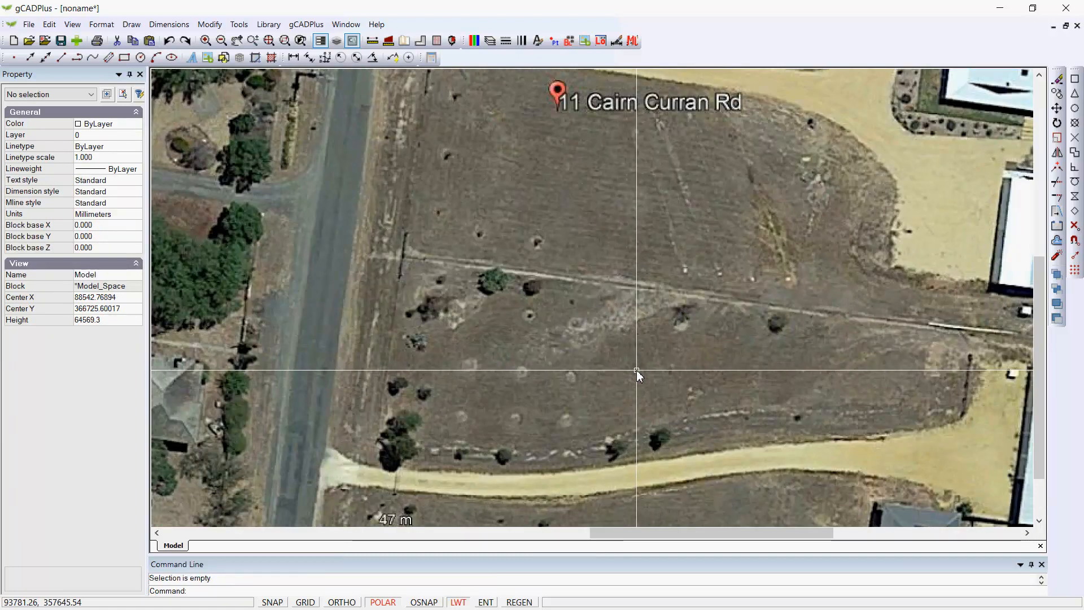
pyautogui.moveTo(637, 376); pyautogui.dragTo(481, 366, button='middle')
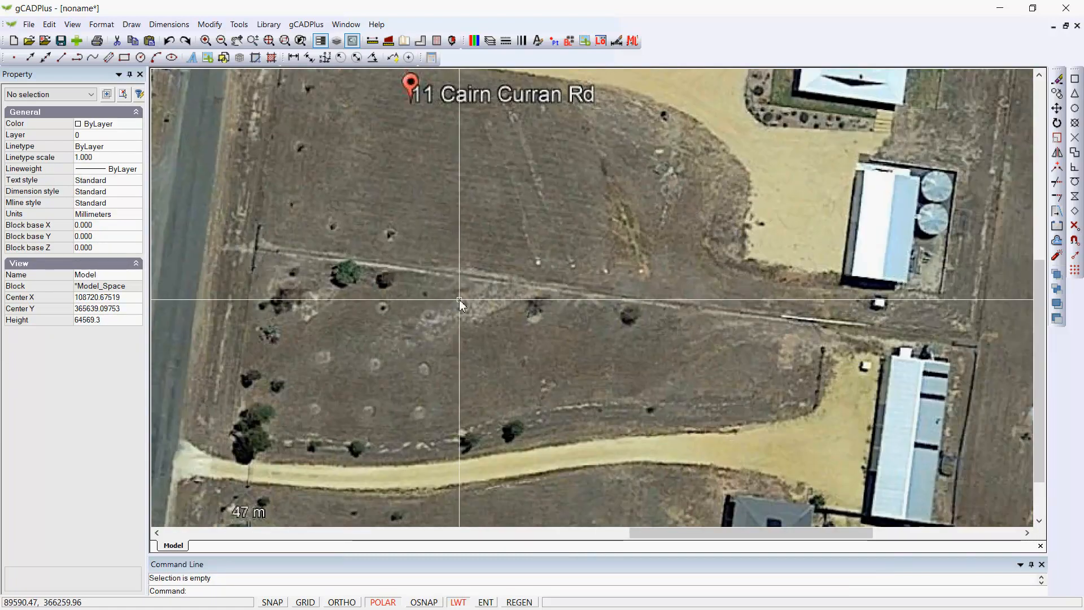
pyautogui.click(372, 41)
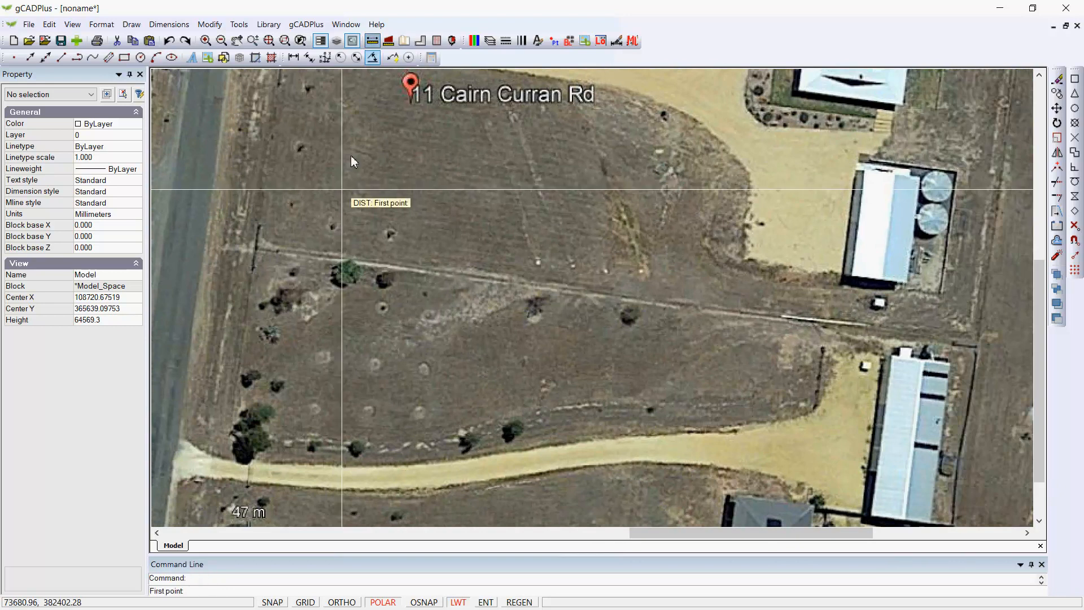
pyautogui.click(257, 249)
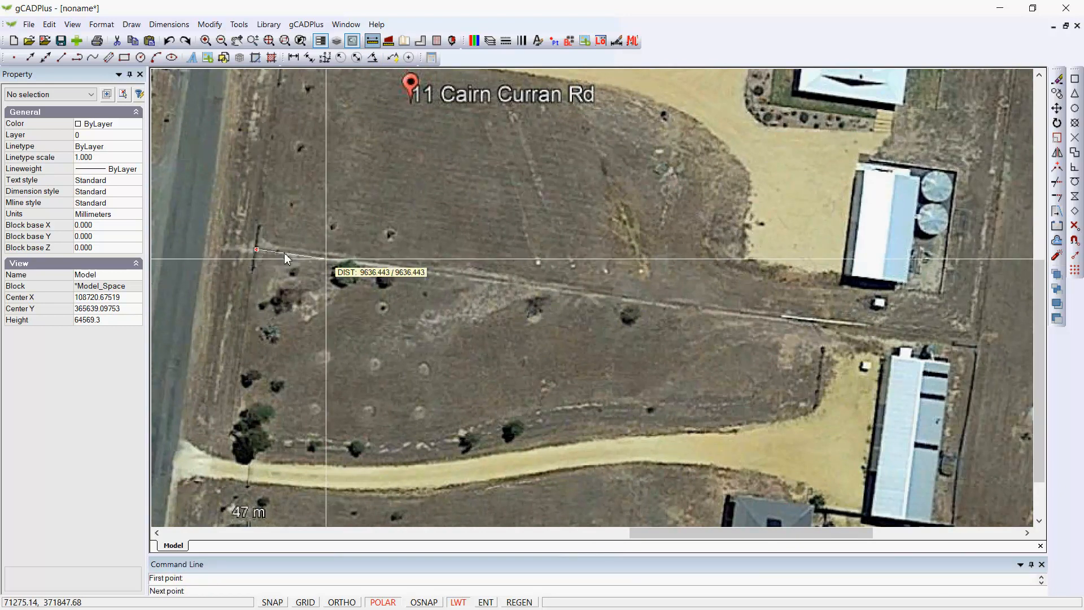
pyautogui.click(977, 347)
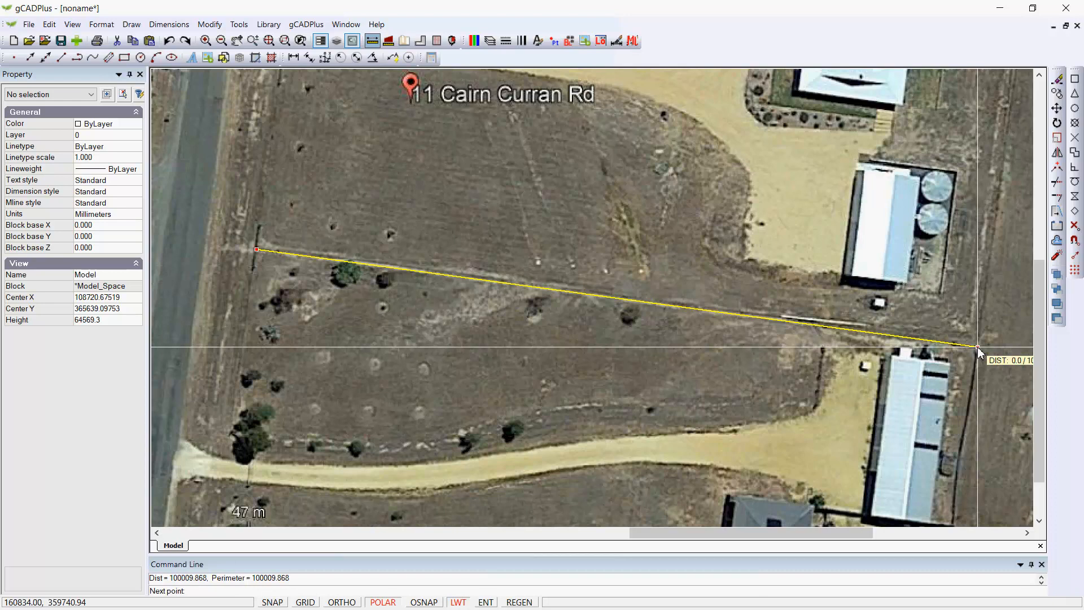
pyautogui.press('Return')
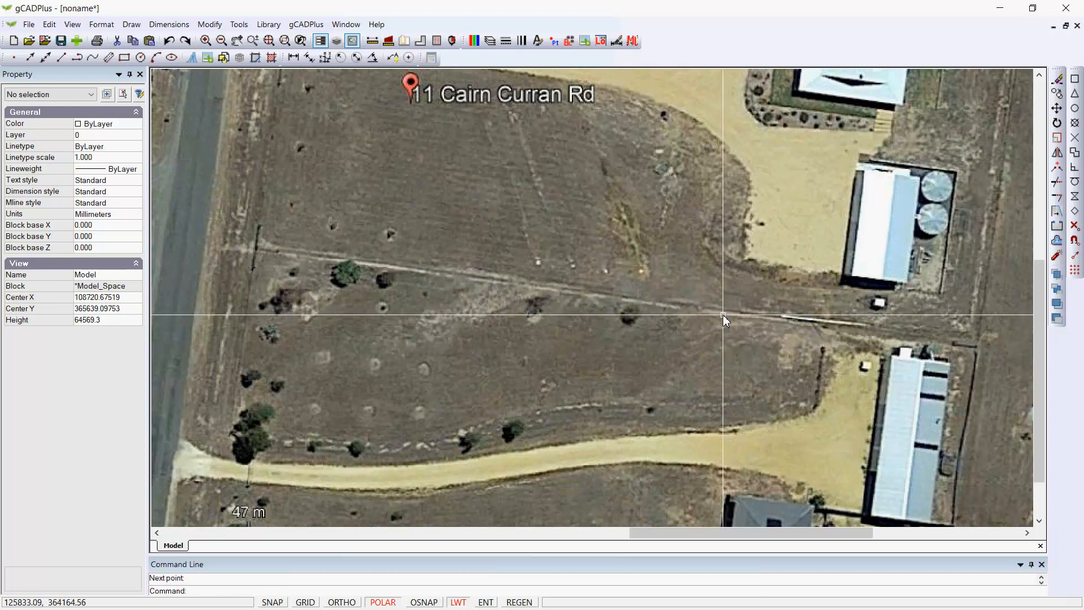
# - Check the length property of the red line drawn along the fence between the lots
pyautogui.scroll(-4, 722, 314)
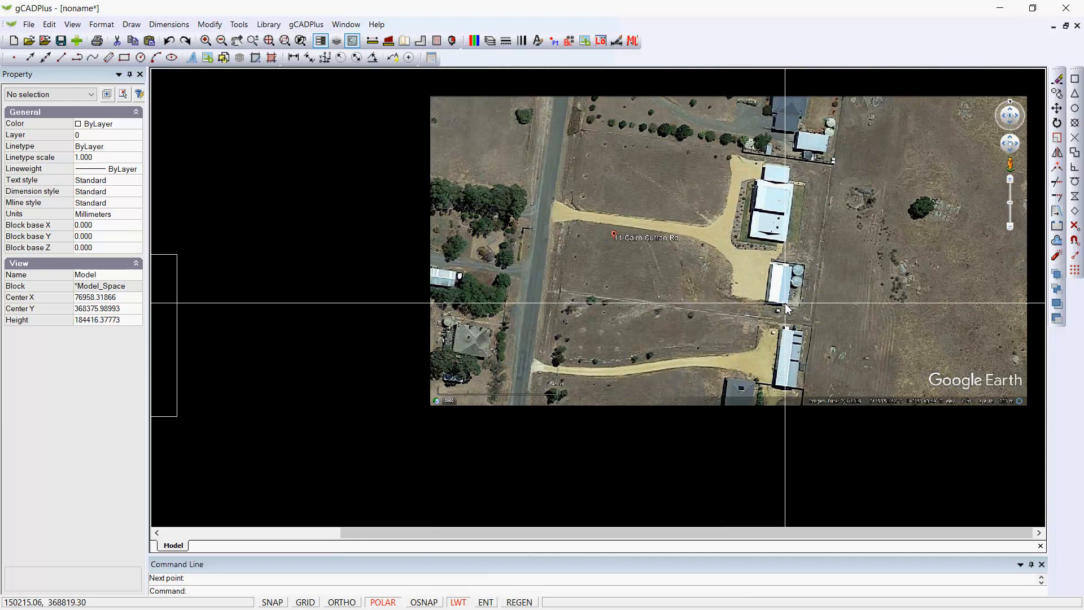
pyautogui.scroll(-2, 629, 231)
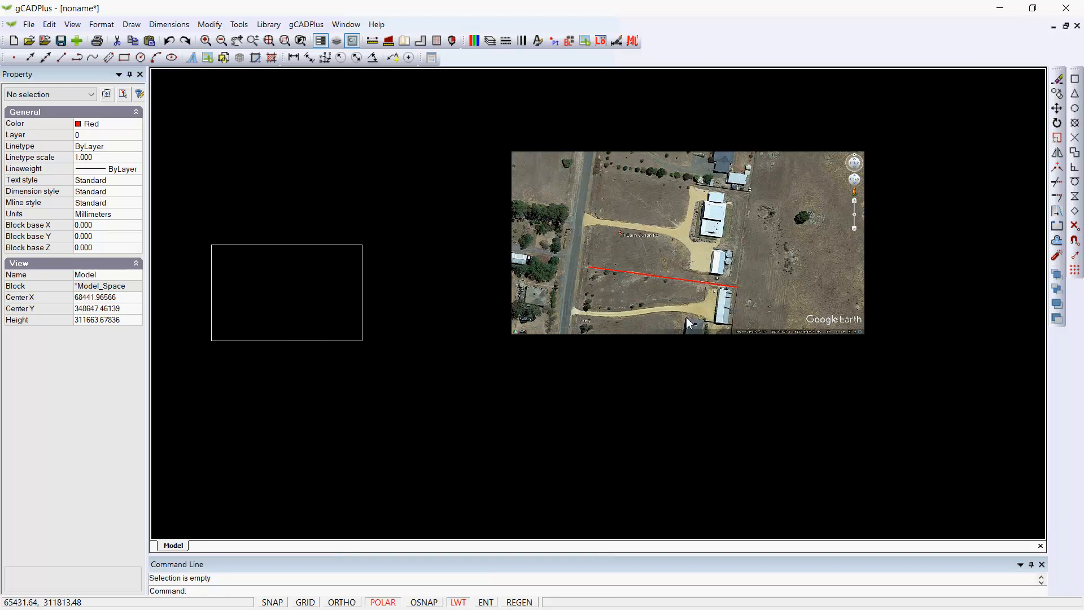
pyautogui.scroll(2, 678, 288)
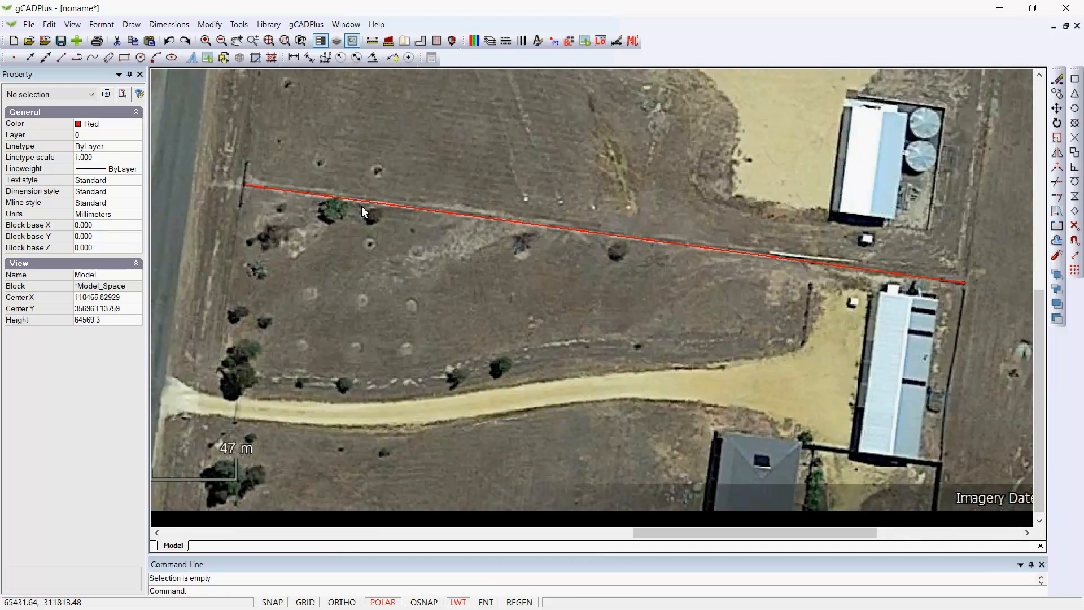
pyautogui.scroll(-1, 709, 291)
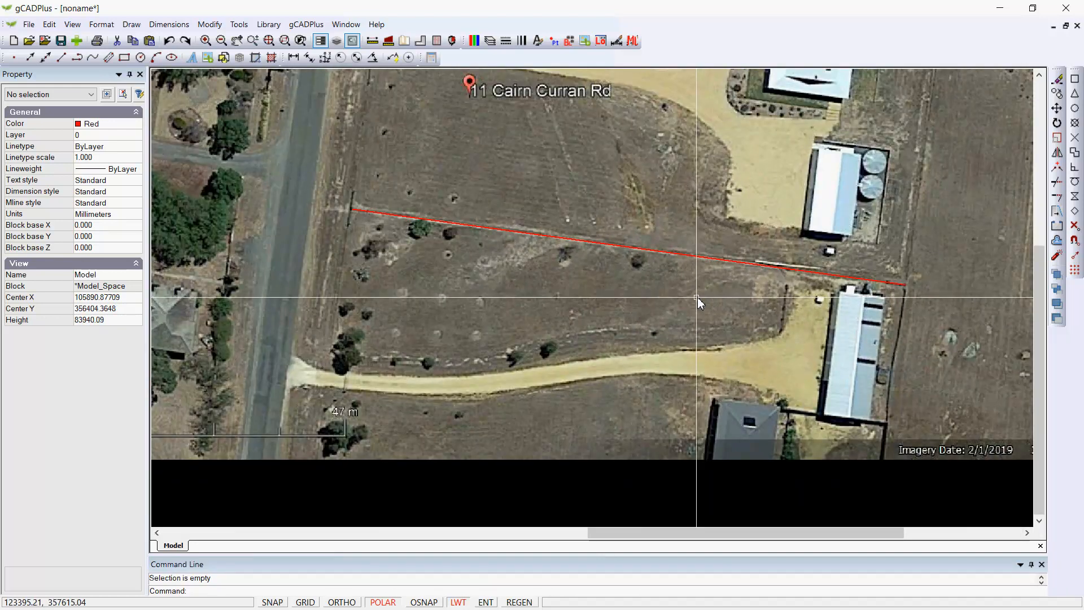
pyautogui.click(703, 261)
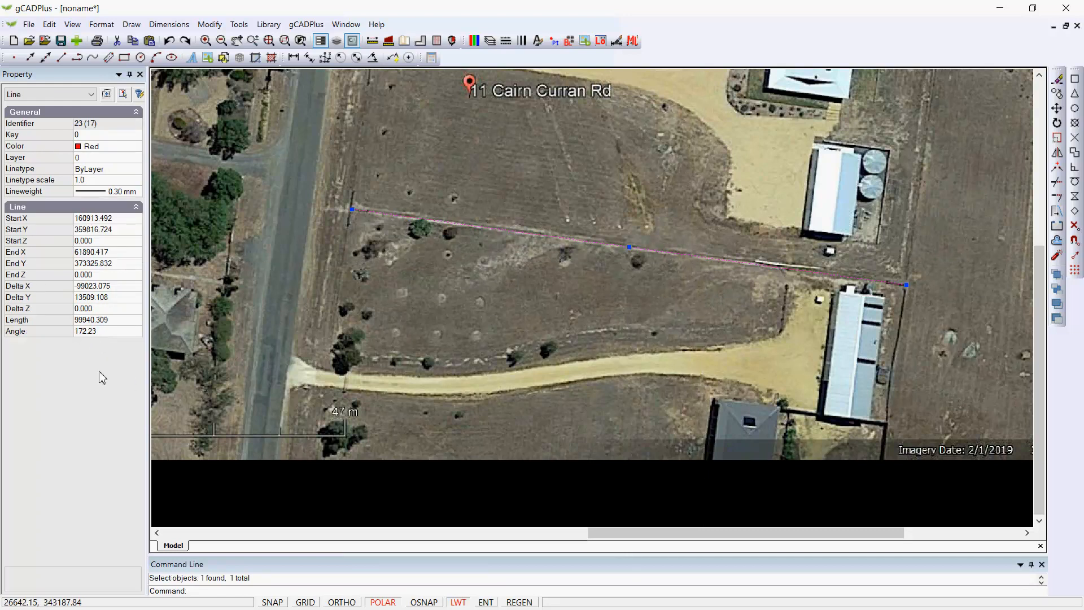
pyautogui.press('Escape')
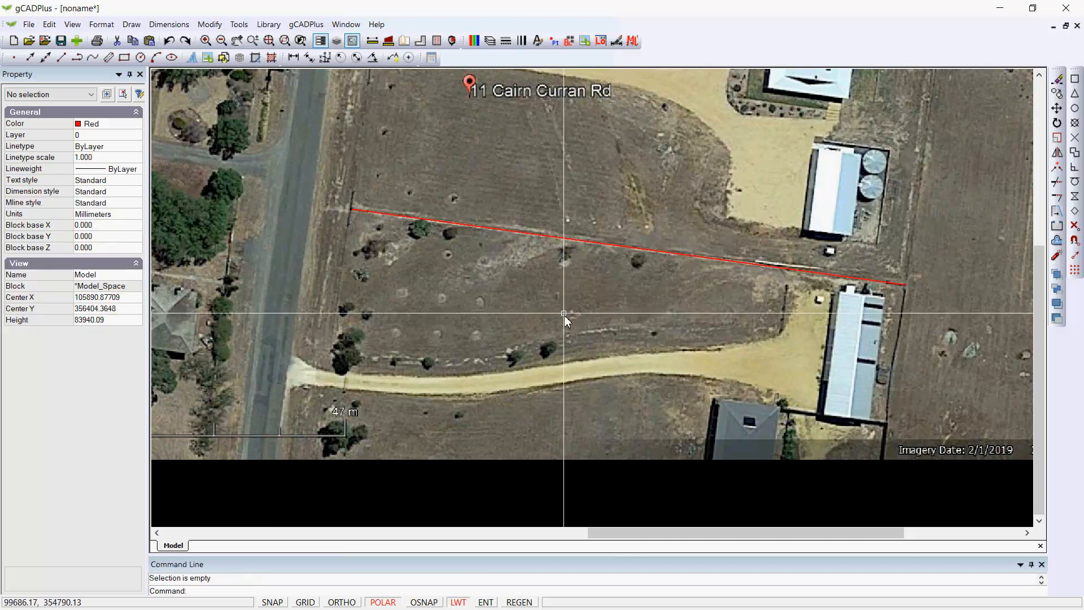
# - Rotate the aerial image and the red fence line by 7.77 degrees about the image's lower-left corner and clear the selection
pyautogui.scroll(-3, 564, 317)
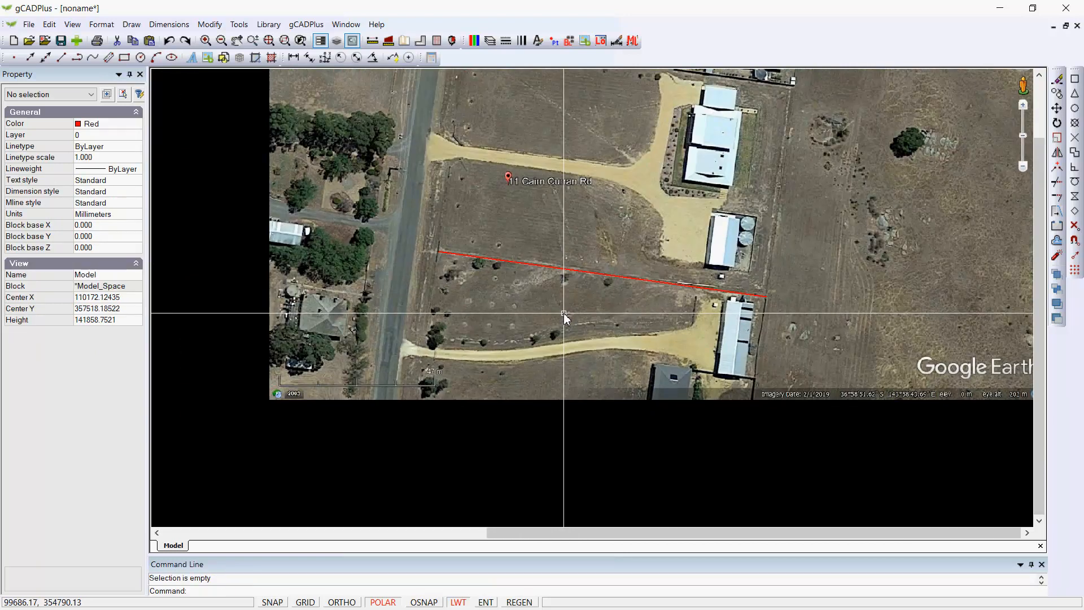
pyautogui.scroll(-1, 563, 314)
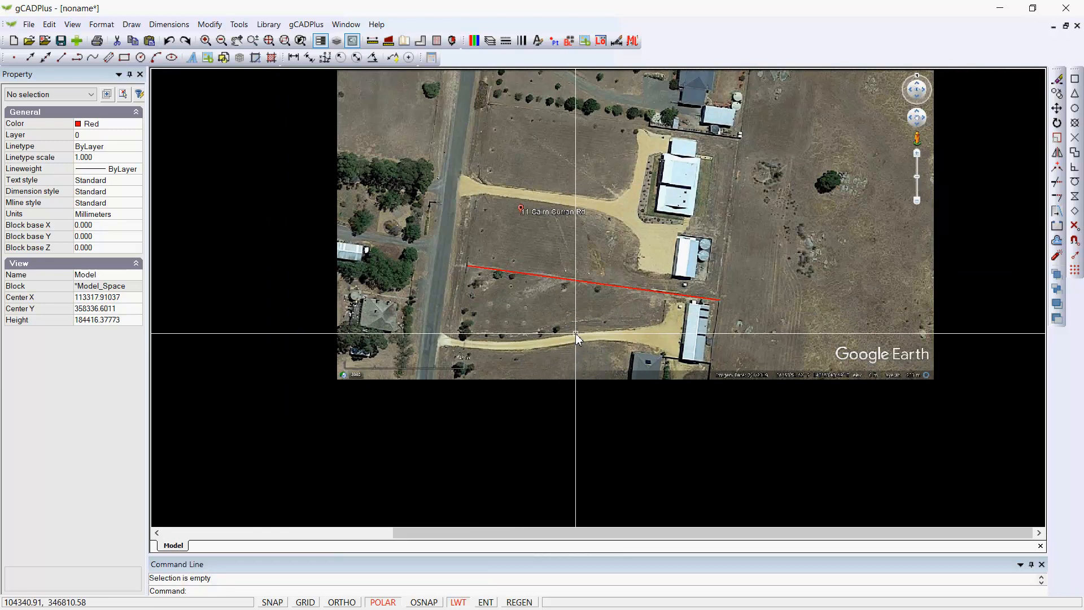
pyautogui.moveTo(644, 410); pyautogui.dragTo(339, 220)
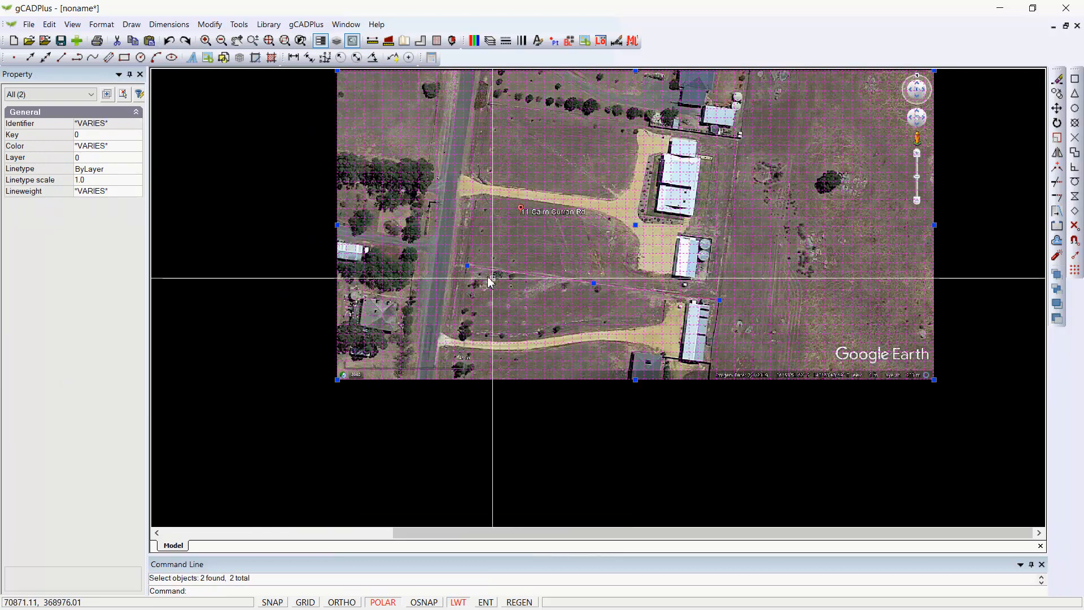
pyautogui.rightClick(525, 306)
pyautogui.click(584, 388)
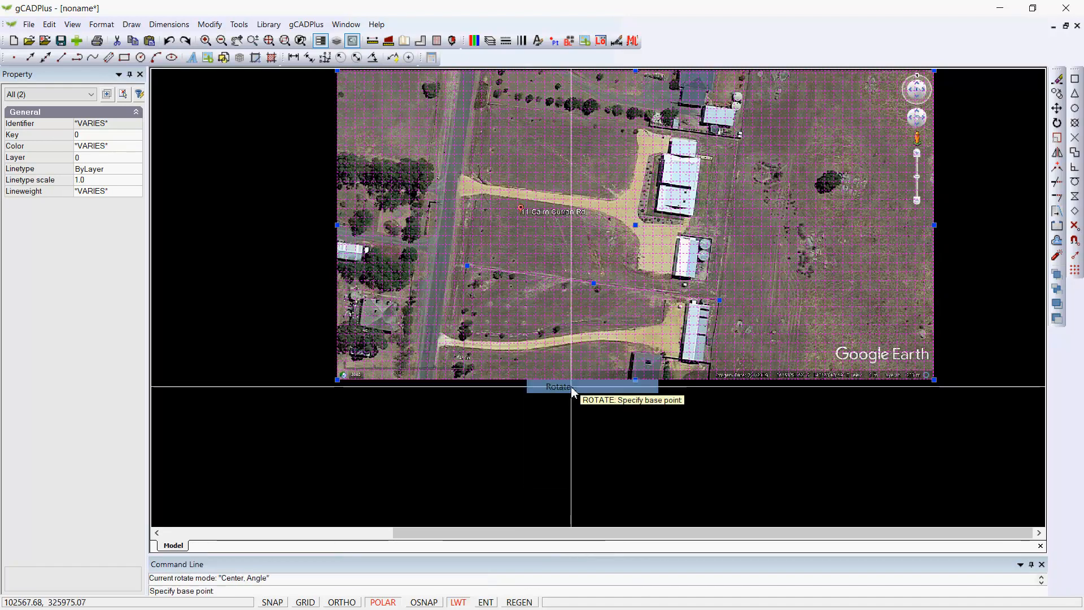
pyautogui.click(337, 380)
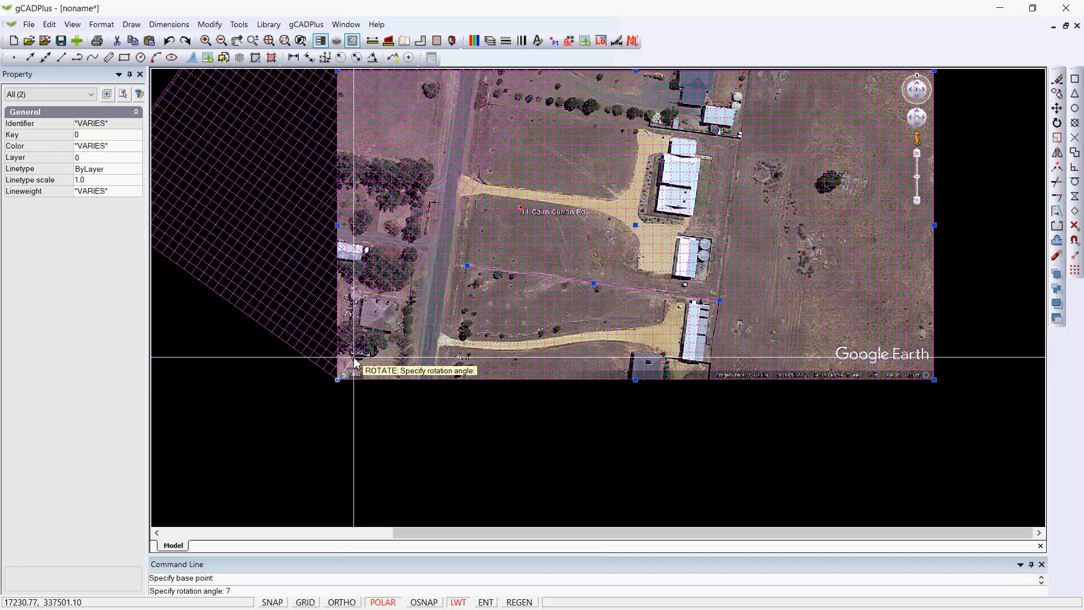
pyautogui.press('Return')
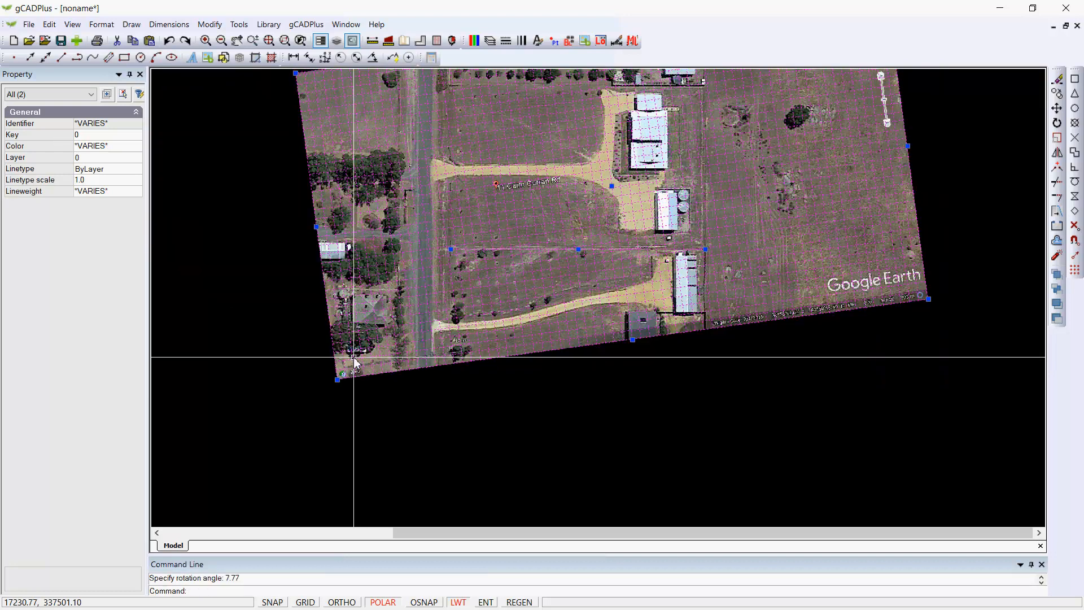
pyautogui.press('Escape')
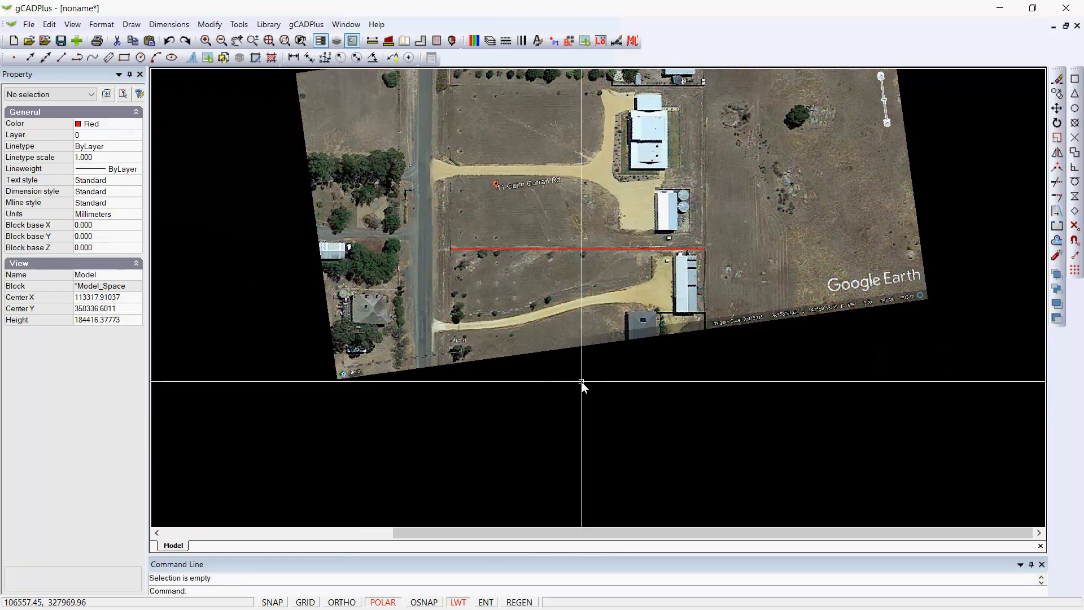
# - Delete the red reference line drawn along the fence on the aerial image
pyautogui.scroll(-2, 741, 393)
pyautogui.scroll(-1, 742, 393)
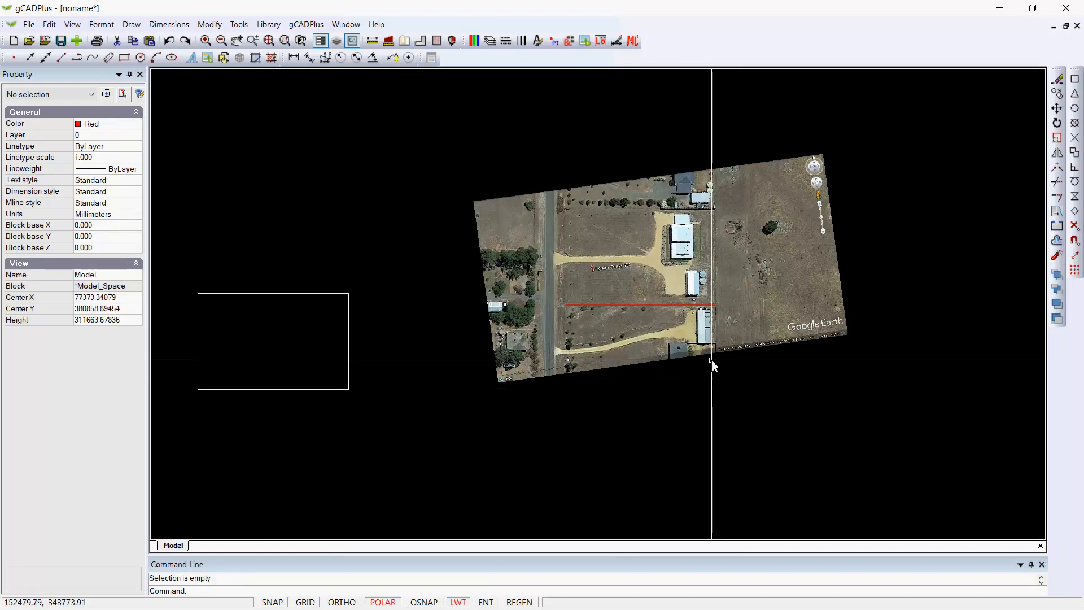
pyautogui.click(627, 305)
pyautogui.press('Delete')
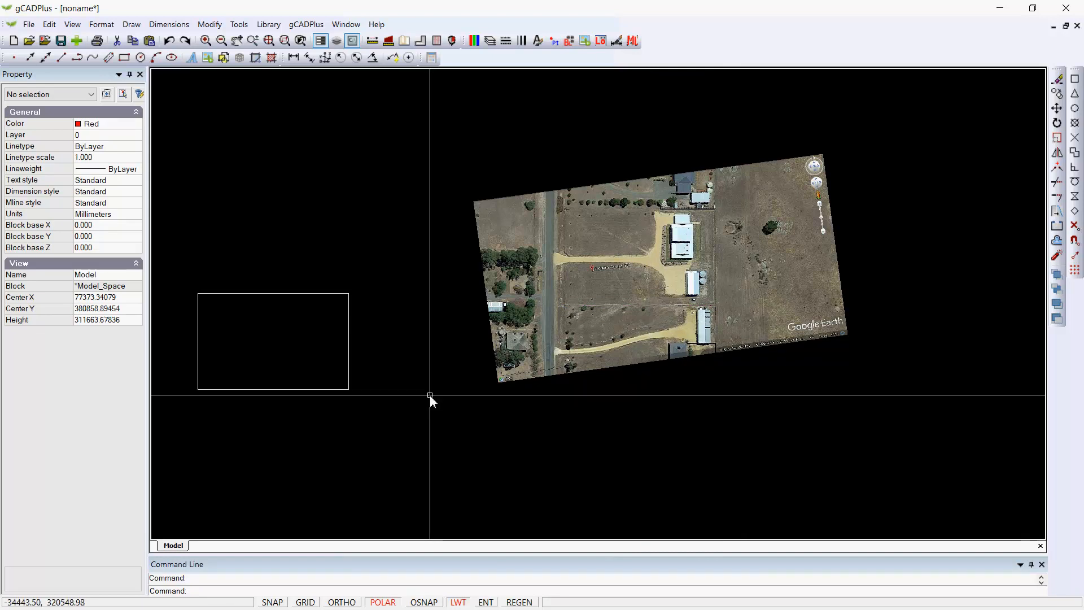
# - Move the lot boundary rectangle from its lower-left corner onto the road-side fence corner between the two lots on the aerial image
pyautogui.scroll(1, 433, 390)
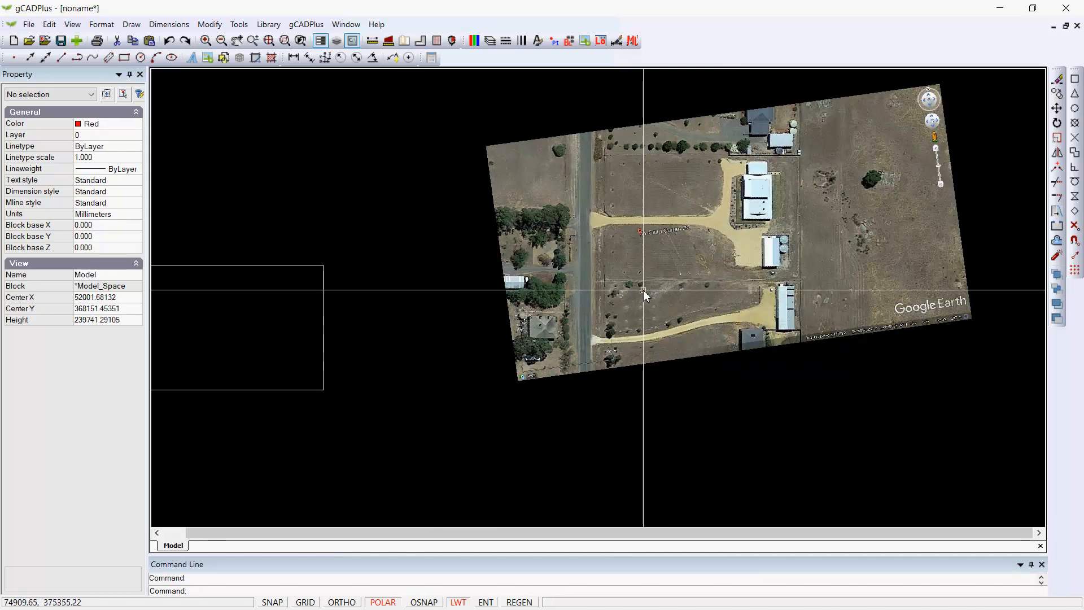
pyautogui.scroll(-1, 705, 402)
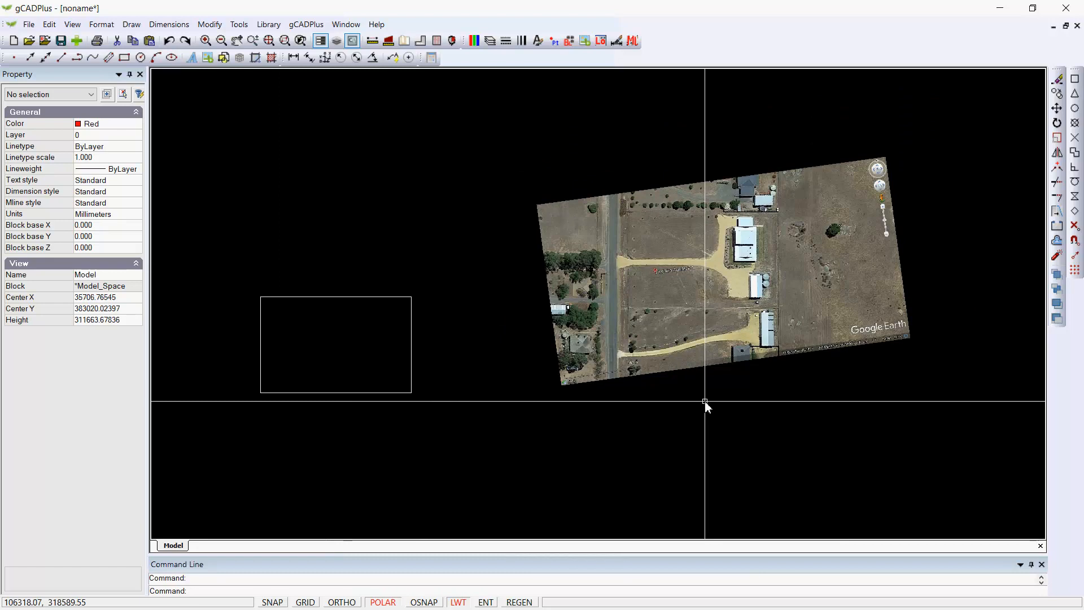
pyautogui.moveTo(256, 276); pyautogui.dragTo(424, 419)
pyautogui.rightClick(449, 417)
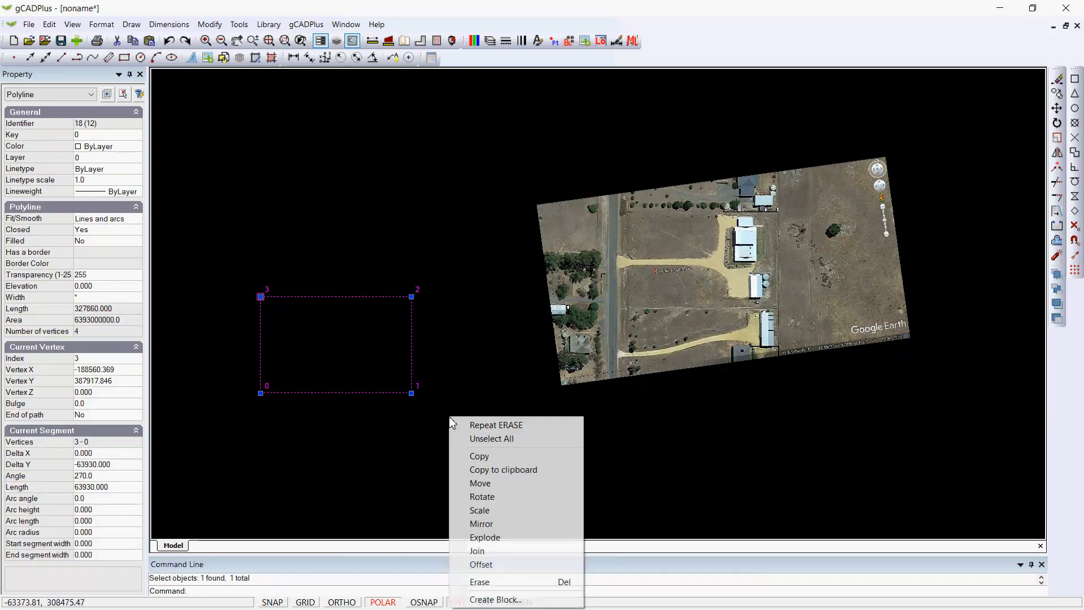
pyautogui.click(480, 483)
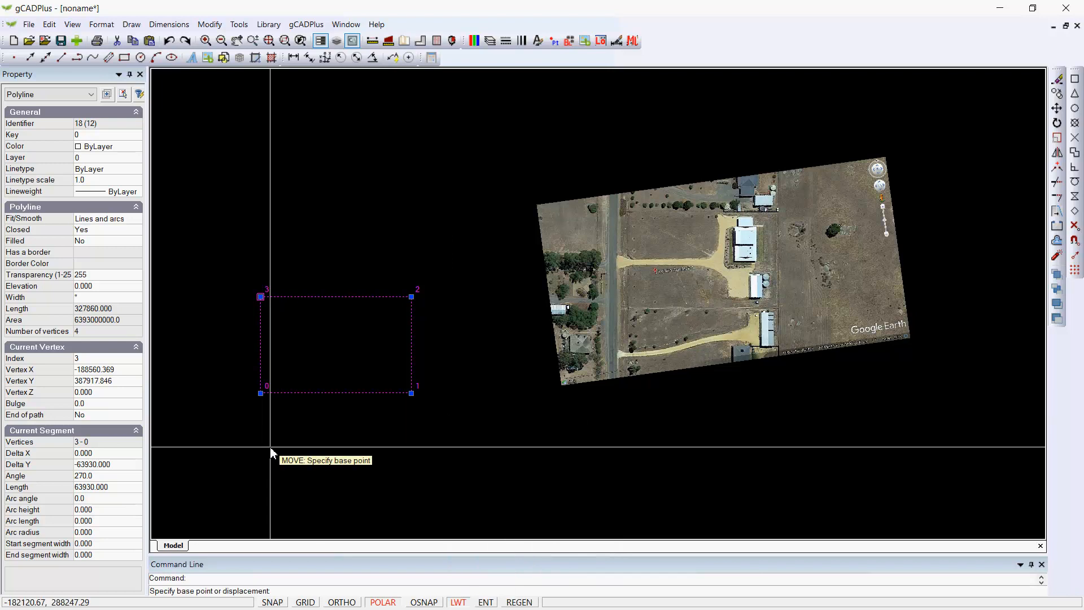
pyautogui.click(260, 393)
pyautogui.scroll(1, 621, 320)
pyautogui.scroll(3, 627, 319)
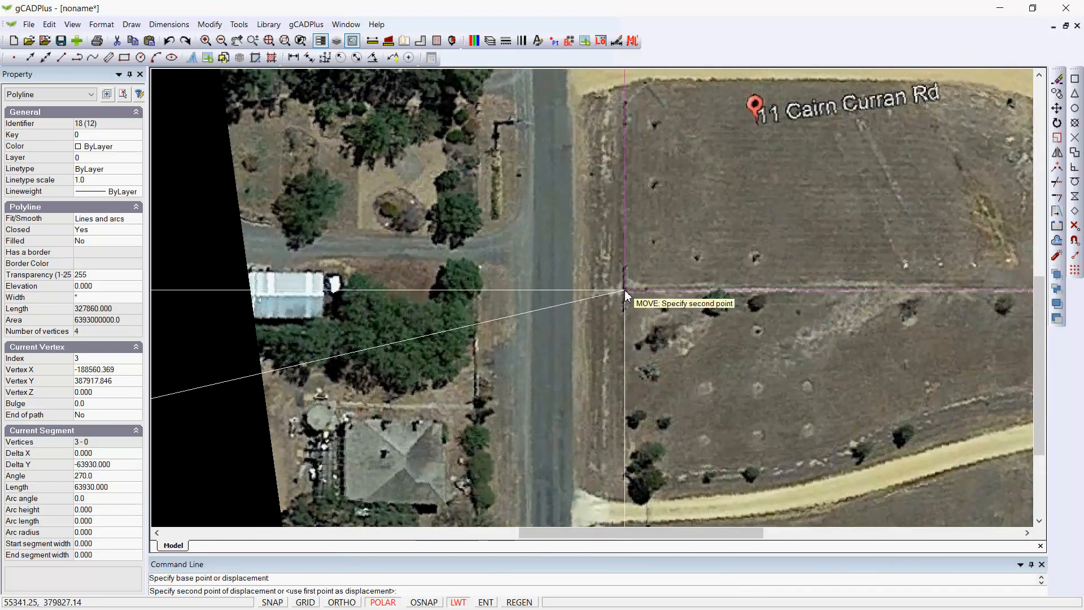
pyautogui.click(624, 291)
pyautogui.scroll(-3, 314, 451)
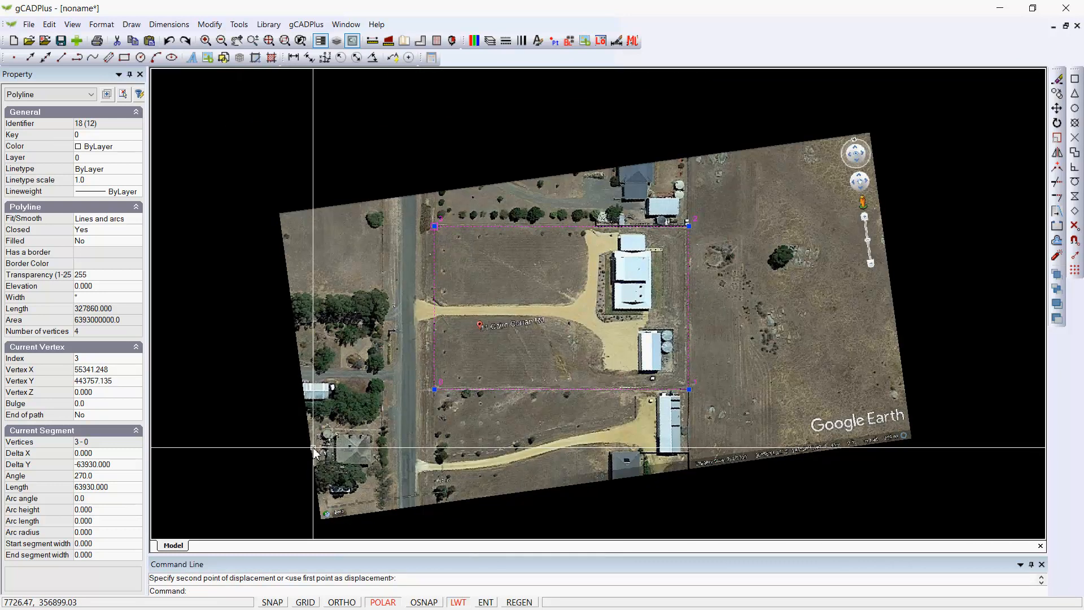
# - Set the lot boundary polyline's lineweight to 0.50 mm and deselect it
pyautogui.scroll(3, 670, 305)
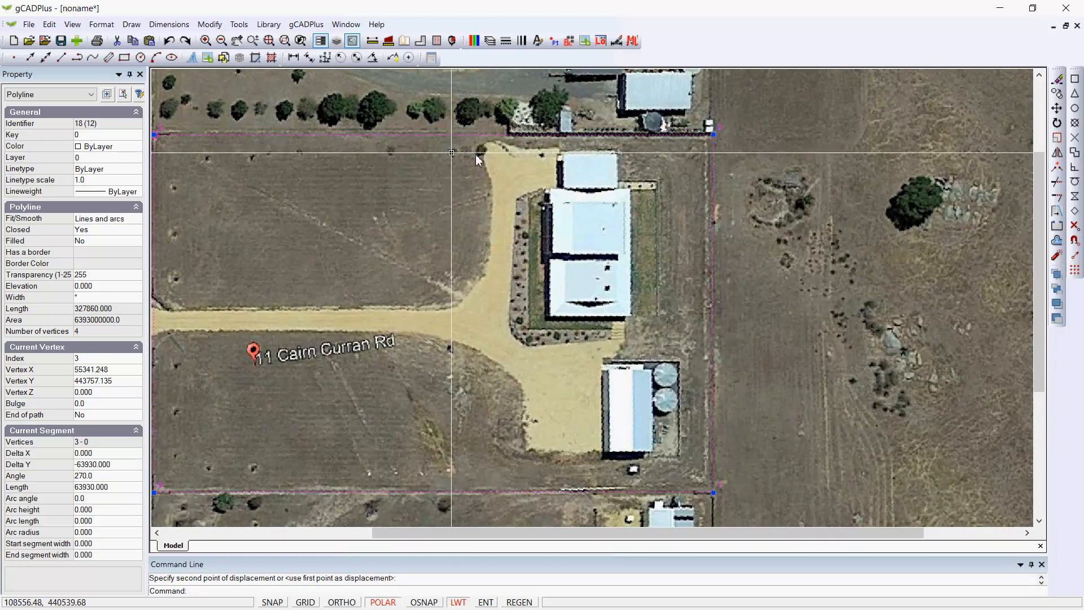
pyautogui.scroll(-1, 489, 242)
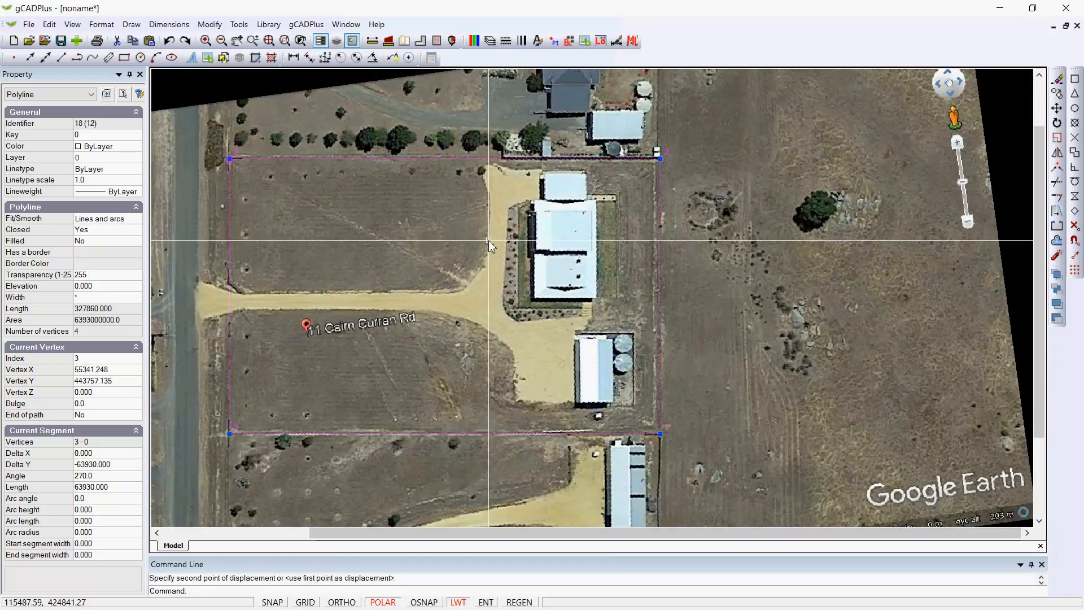
pyautogui.click(130, 193)
pyautogui.click(135, 193)
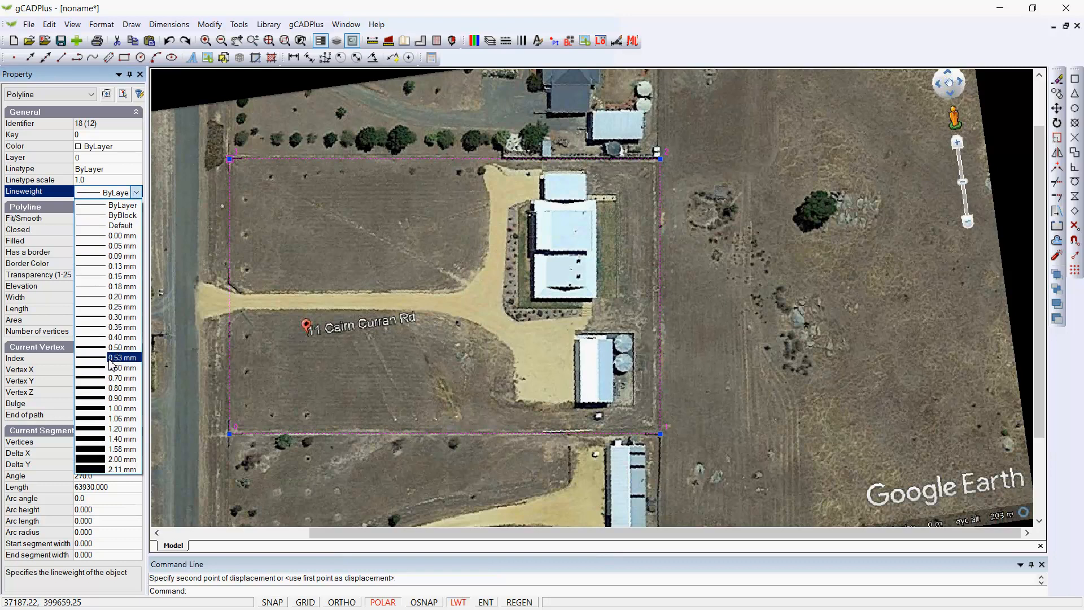
pyautogui.click(122, 347)
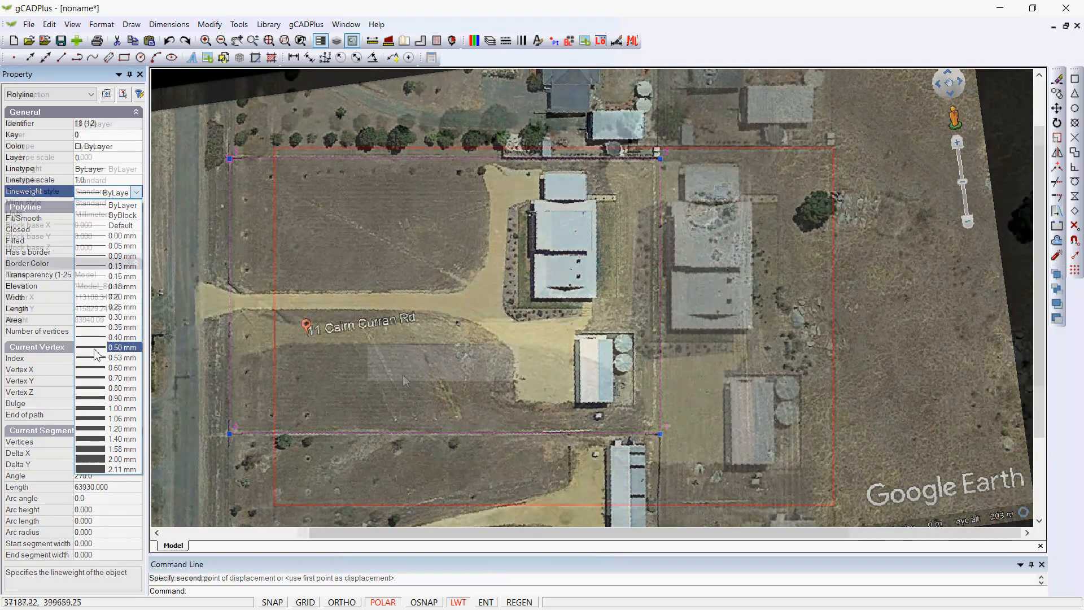
pyautogui.press('Escape')
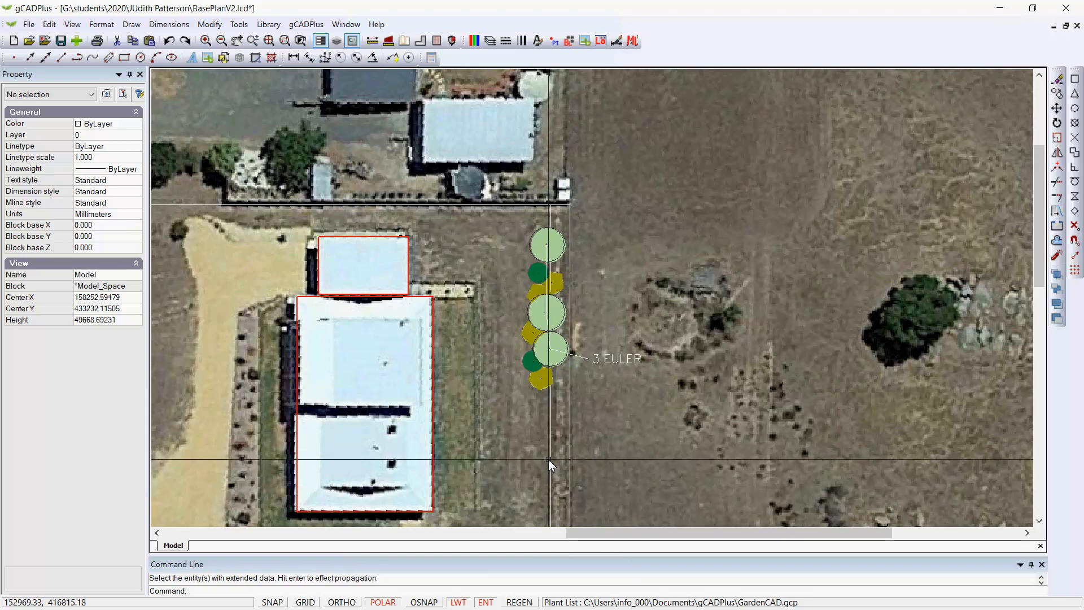
# - In the BasePlanV2 drawing, check the block properties of the two upper light-green trees and deselect them
pyautogui.scroll(2, 544, 422)
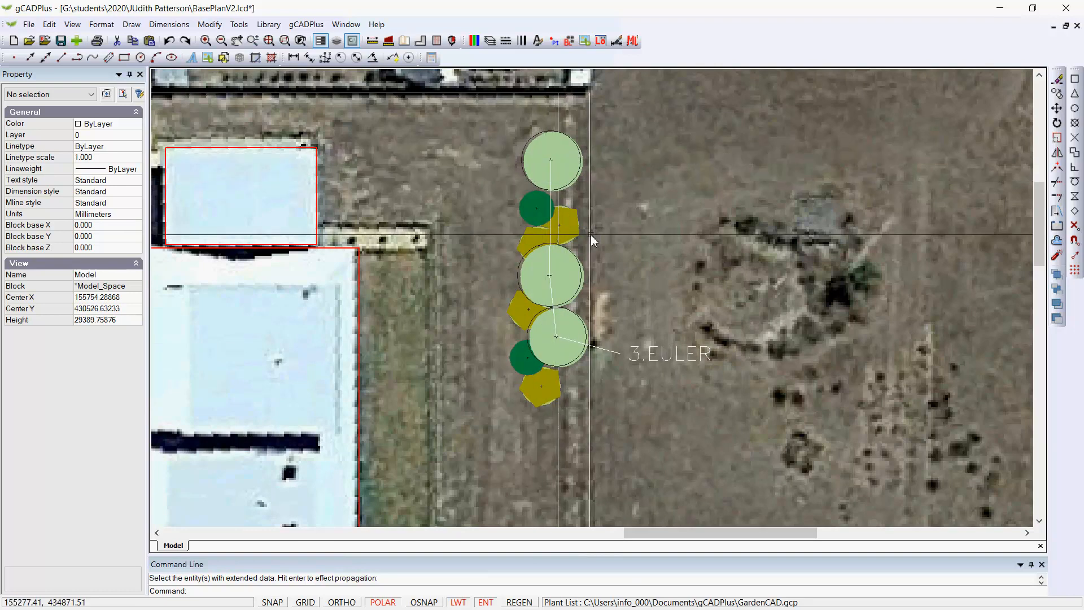
pyautogui.click(564, 291)
pyautogui.click(567, 175)
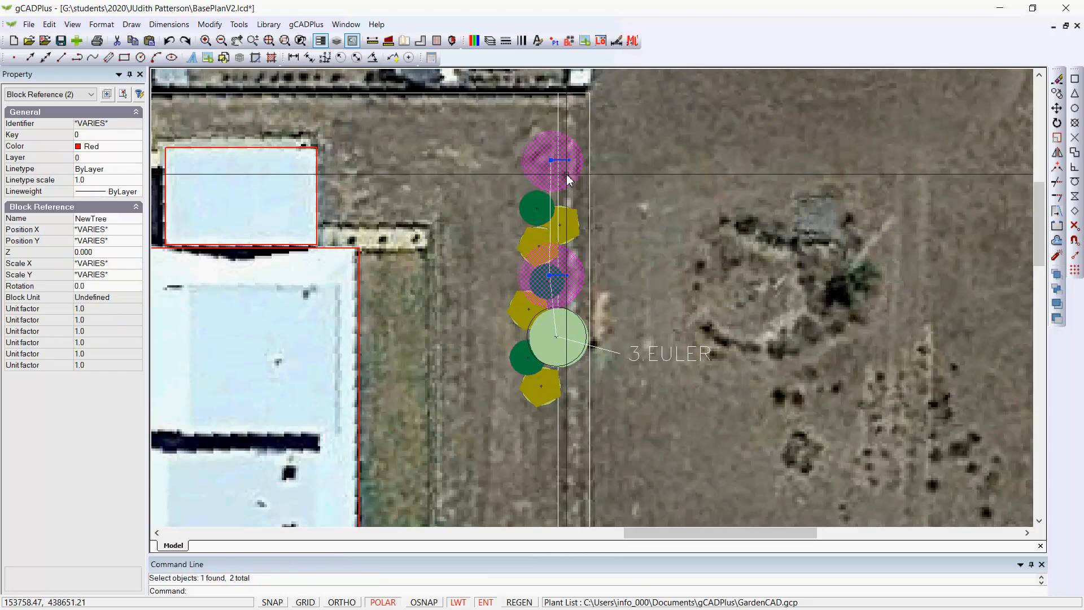
pyautogui.press('Escape')
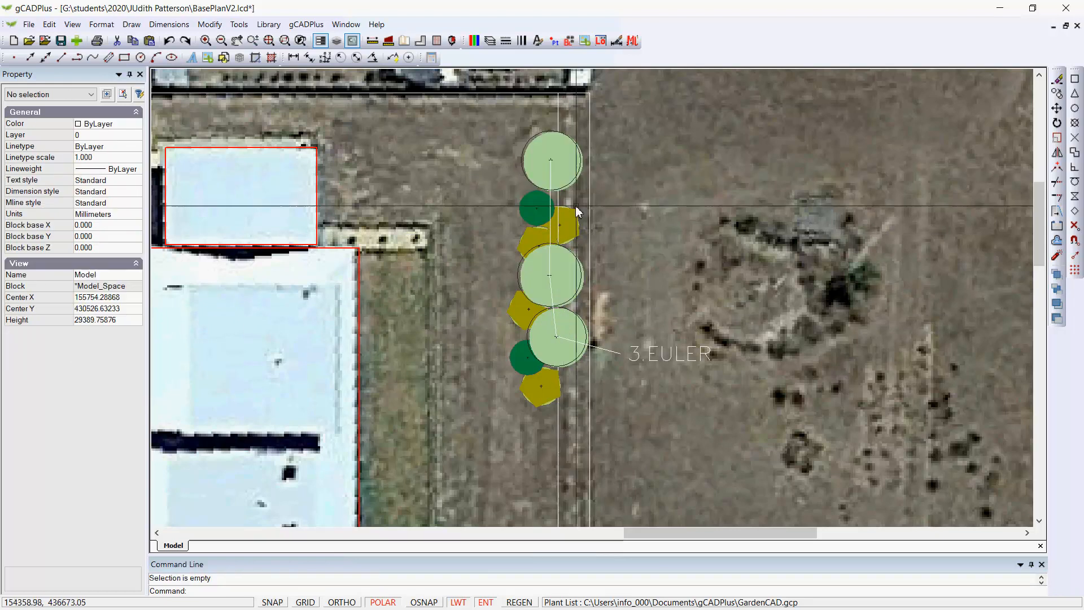
# - Delete the vertical line running through the row of trees beside the rear boundary
pyautogui.click(557, 446)
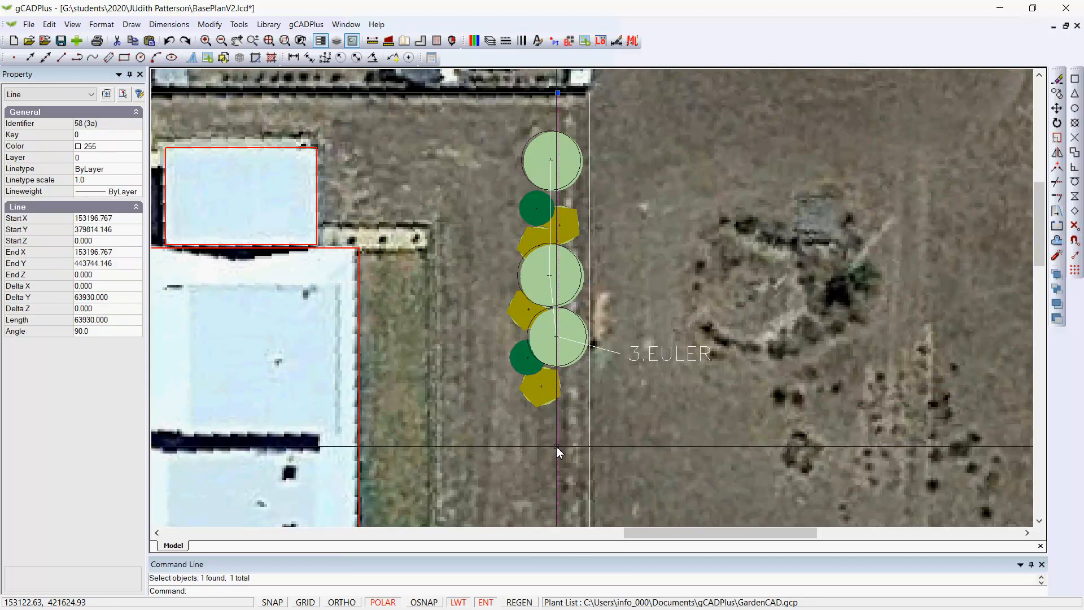
pyautogui.press('Delete')
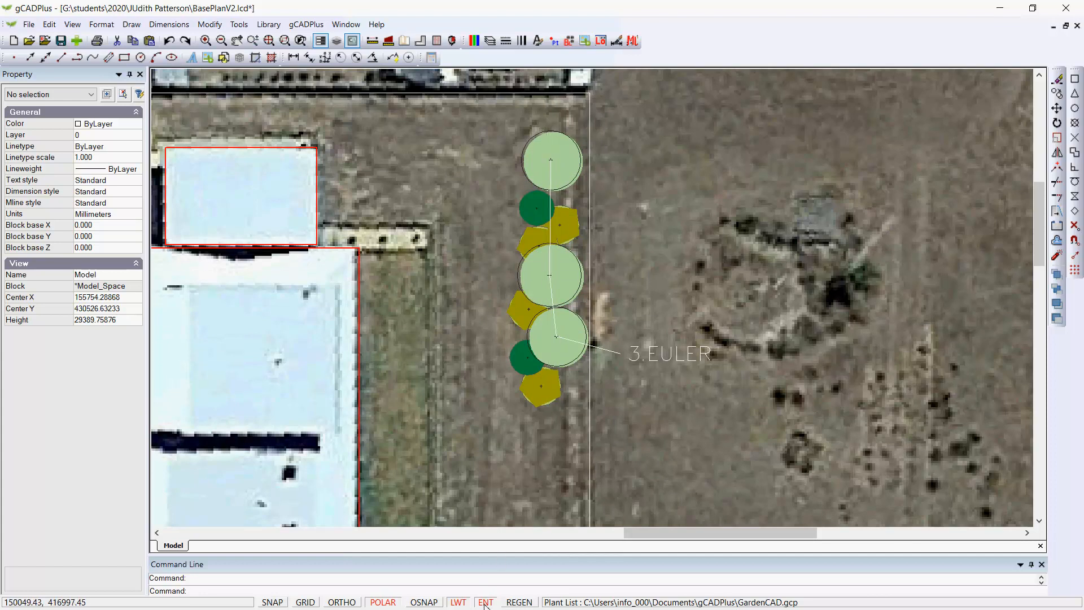
# - Select the lowest light-green tree, beside the 3.EULER label, and view it in relation to the house and lot boundary
pyautogui.click(567, 359)
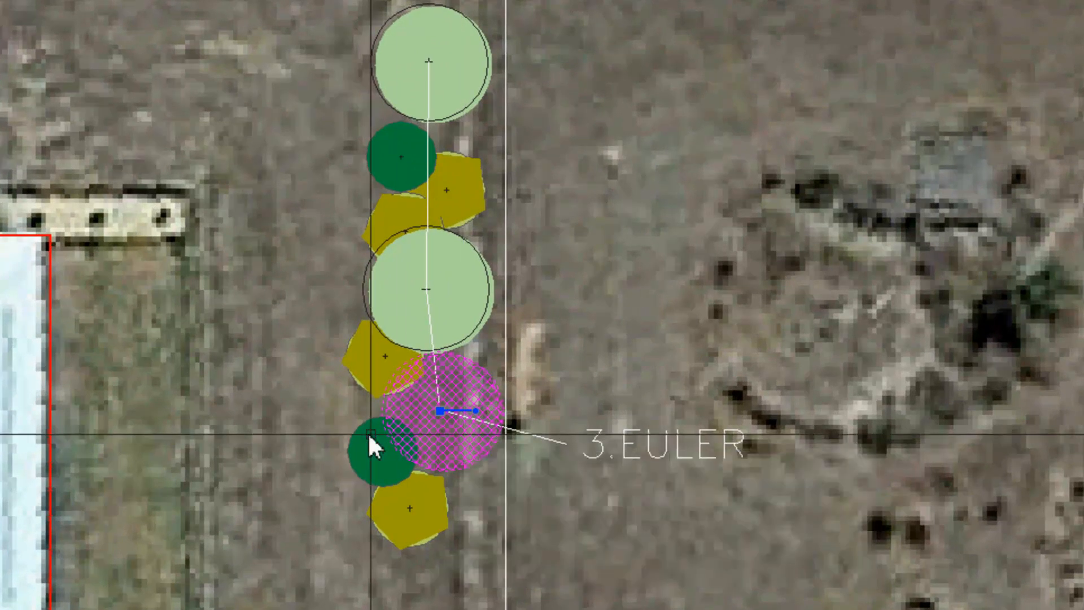
pyautogui.moveTo(449, 435)
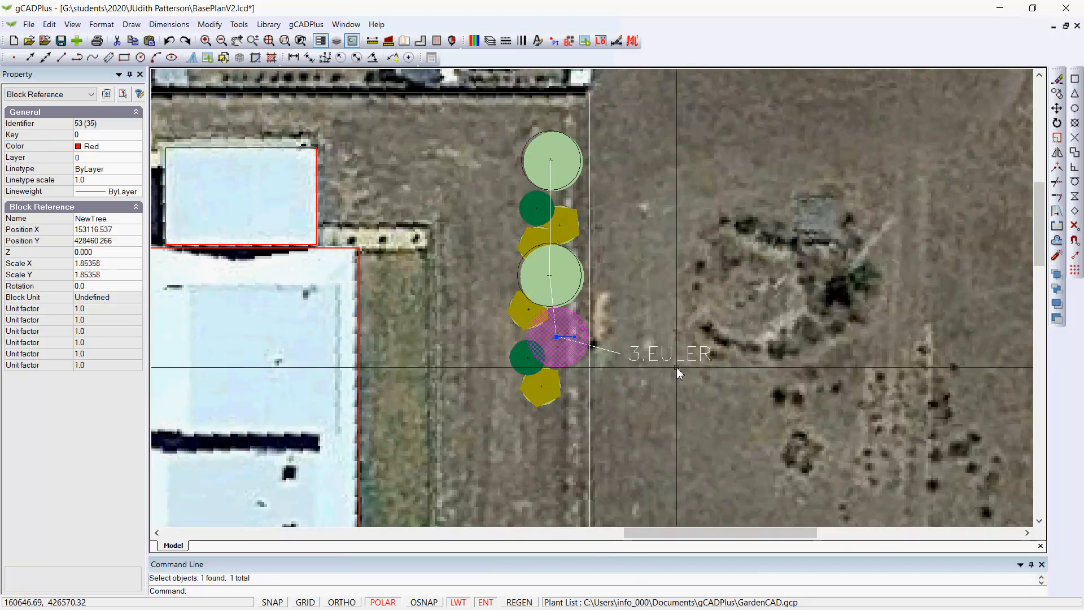
pyautogui.scroll(-5, 679, 373)
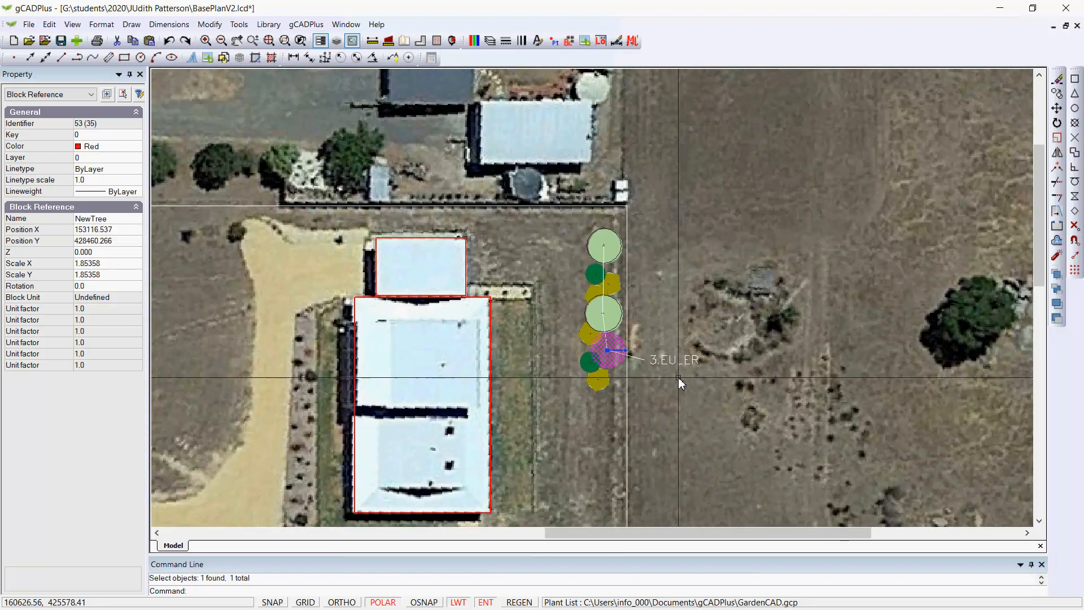
pyautogui.scroll(-1, 679, 377)
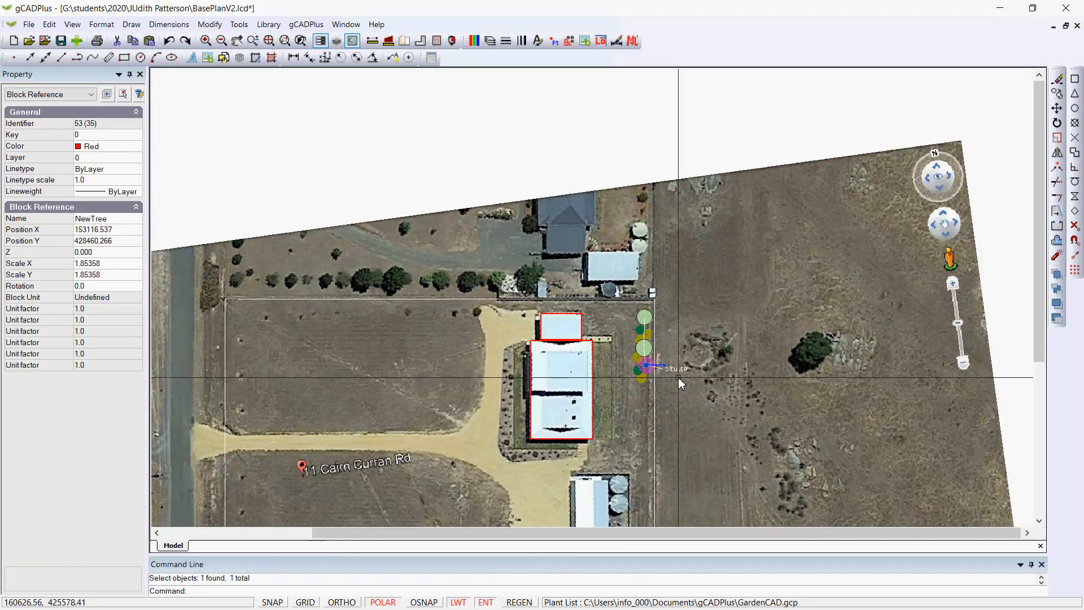